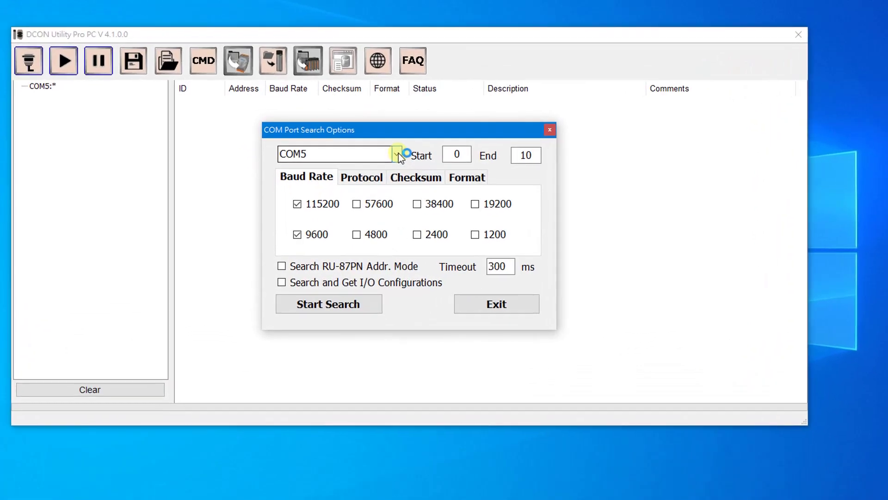
Scan COM5 addresses 0–10 at 115200 and 9600 baud after reviewing protocol, checksum and format options
click(378, 172)
click(378, 172)
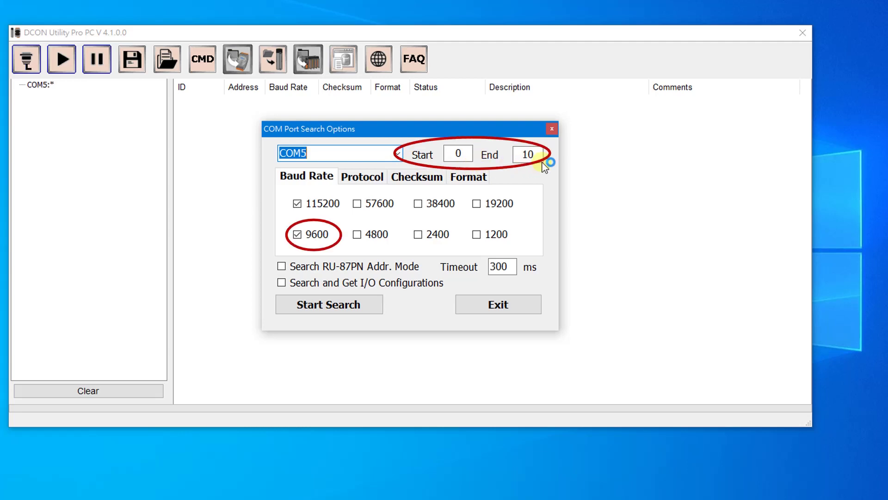
click(371, 179)
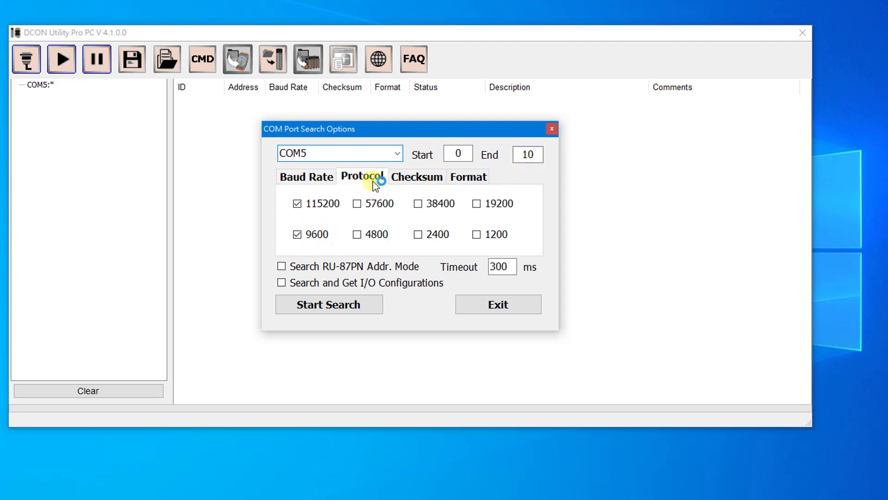
click(423, 181)
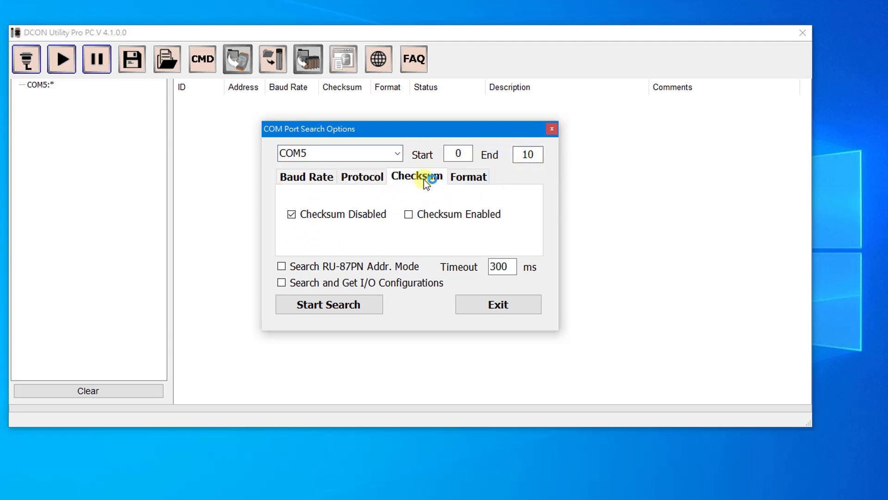
click(478, 182)
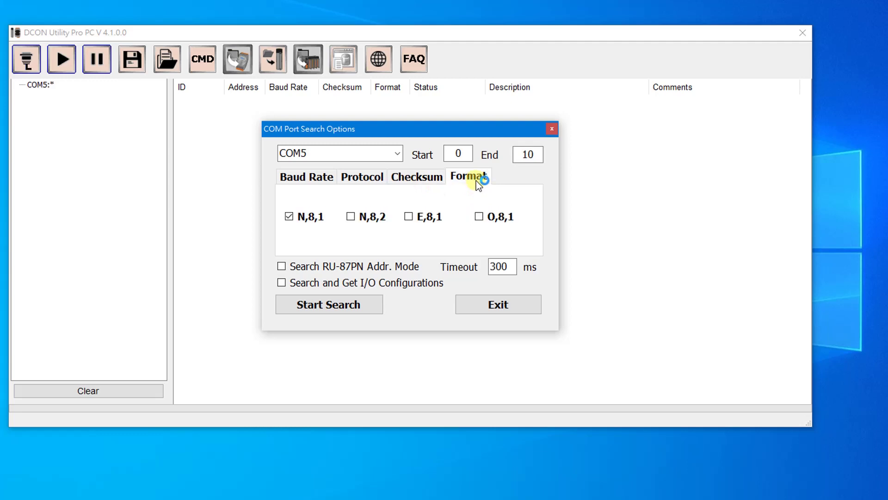
click(370, 306)
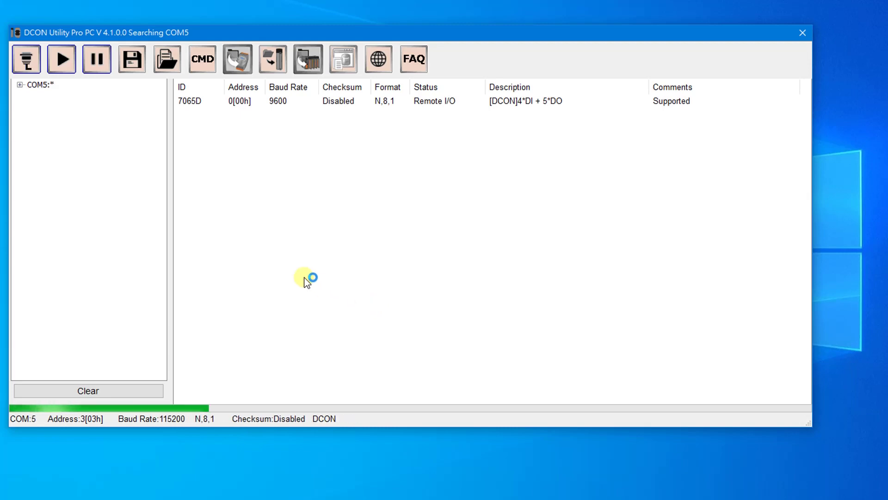
Pause the scan and open the found 7065D module's configuration, keeping DCON as protocol
click(95, 60)
click(200, 104)
double_click(197, 104)
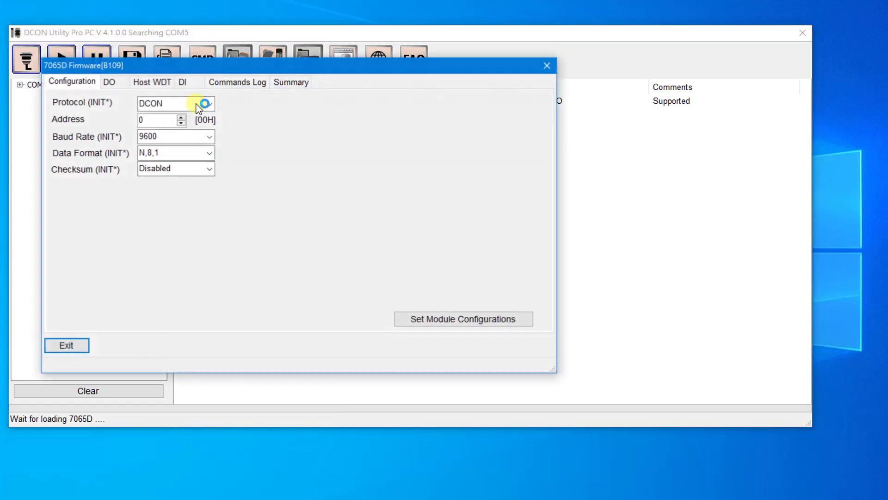
click(209, 103)
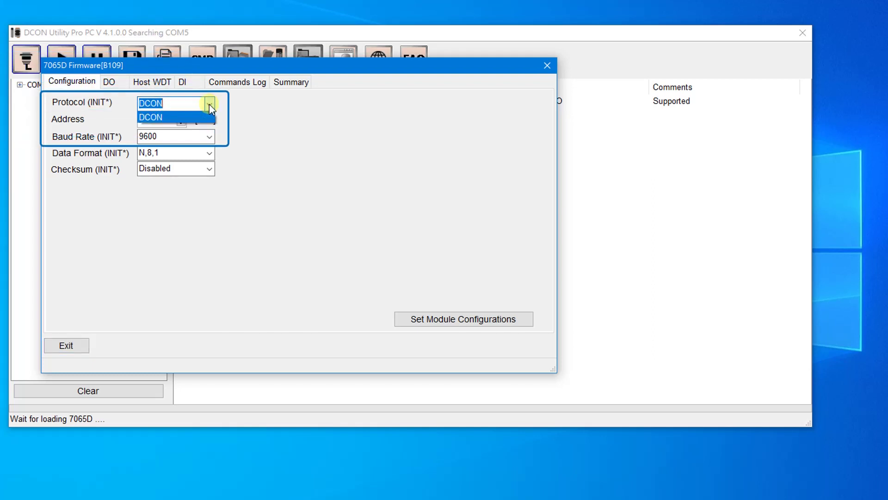
click(210, 104)
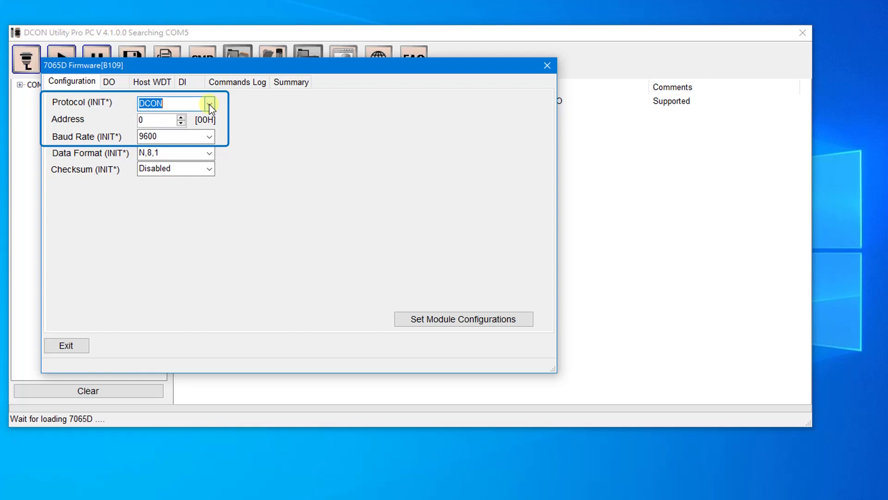
Set the 7065D to address 2 and 115200 baud, write it, and dismiss the success message
click(181, 120)
click(181, 120)
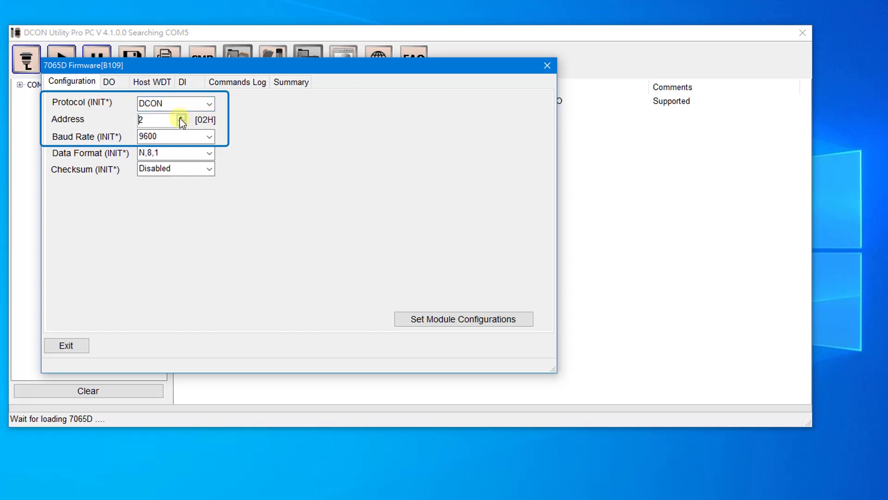
click(209, 137)
click(209, 150)
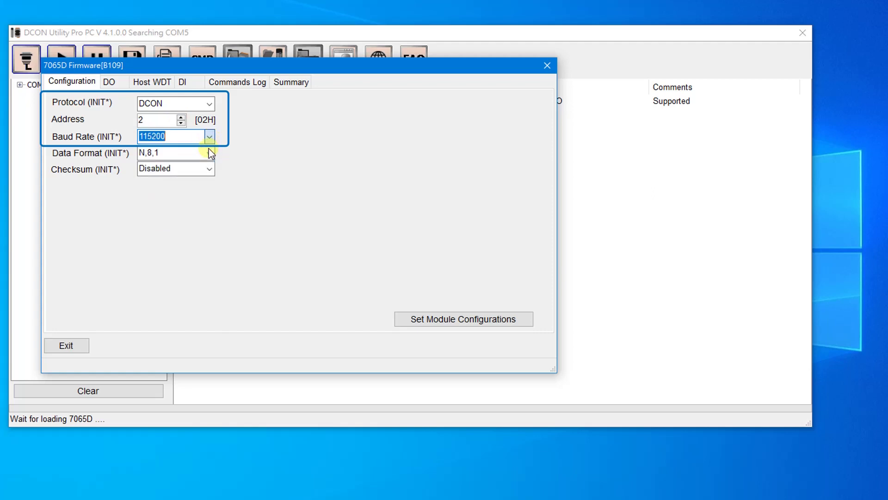
click(402, 321)
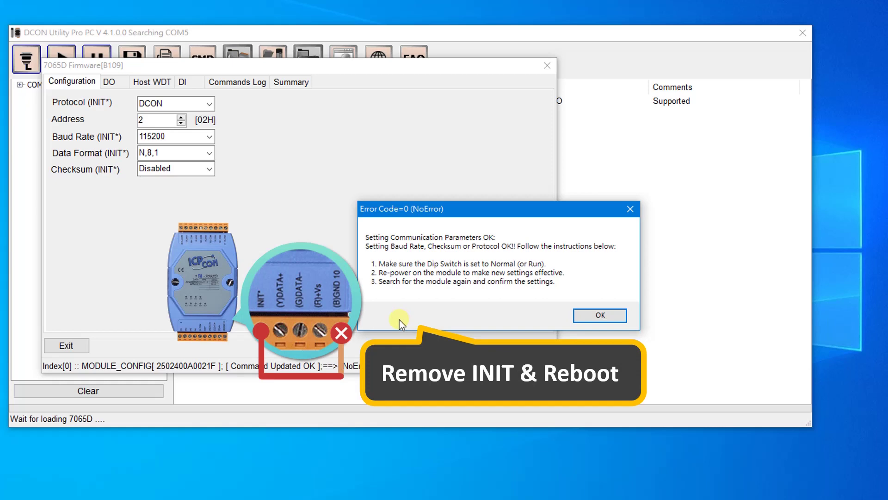
click(611, 317)
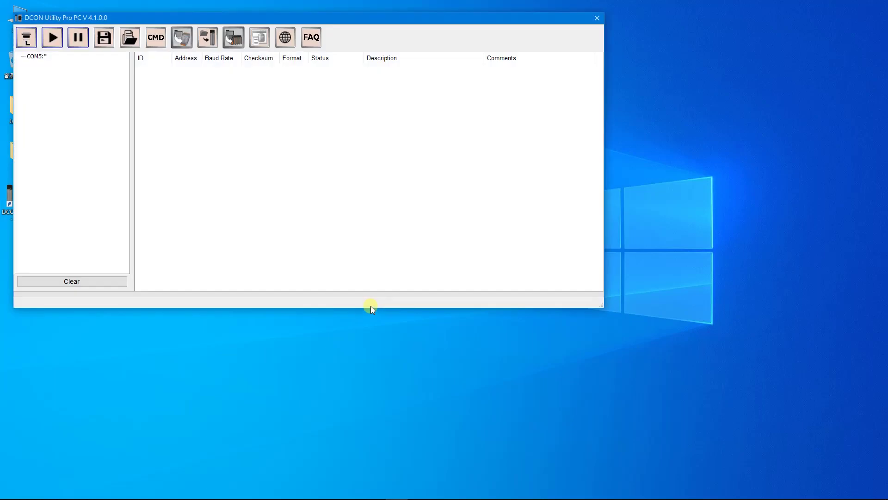
Scan COM5 addresses 0–255 and stop once the 7026 (address 1) and 7065D (address 2) appear
click(26, 37)
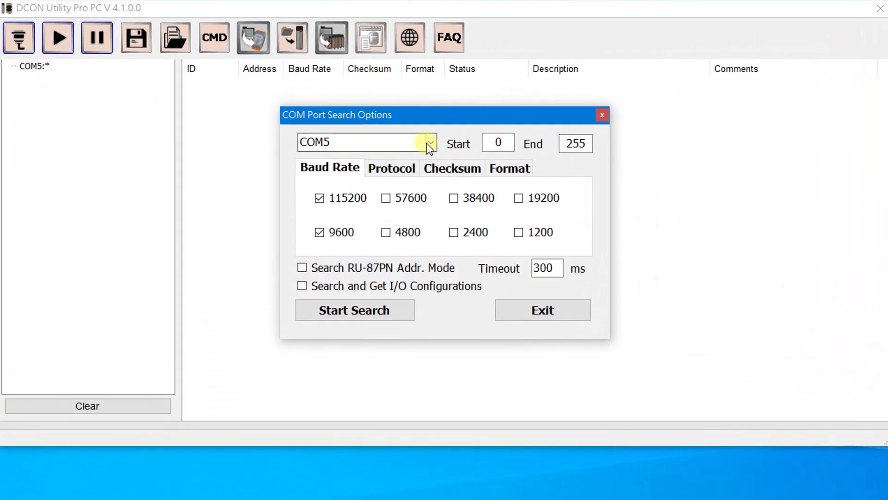
click(372, 127)
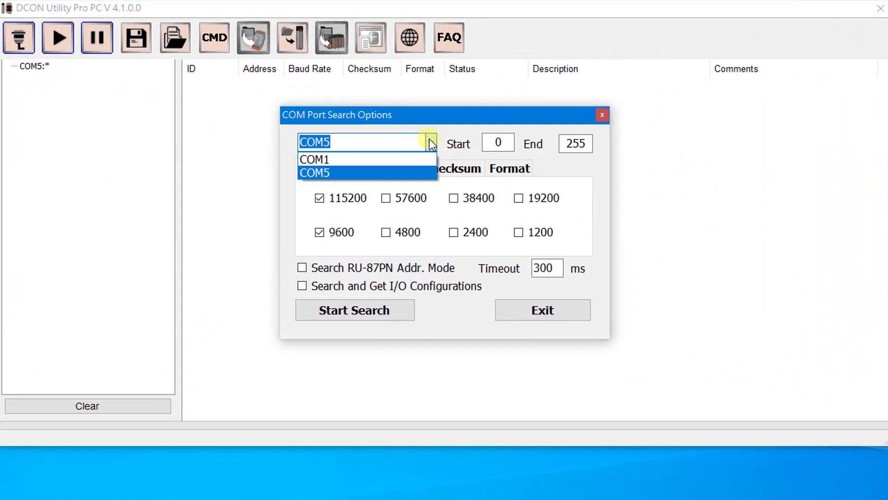
click(432, 144)
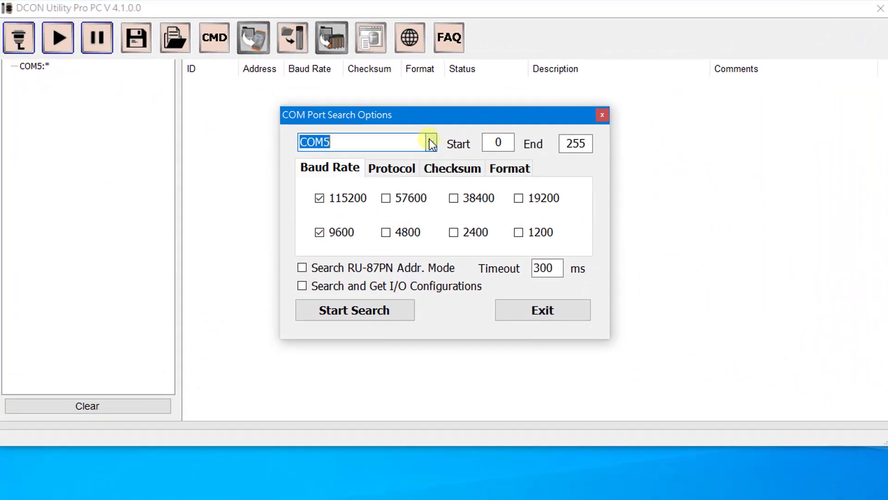
click(404, 169)
click(468, 171)
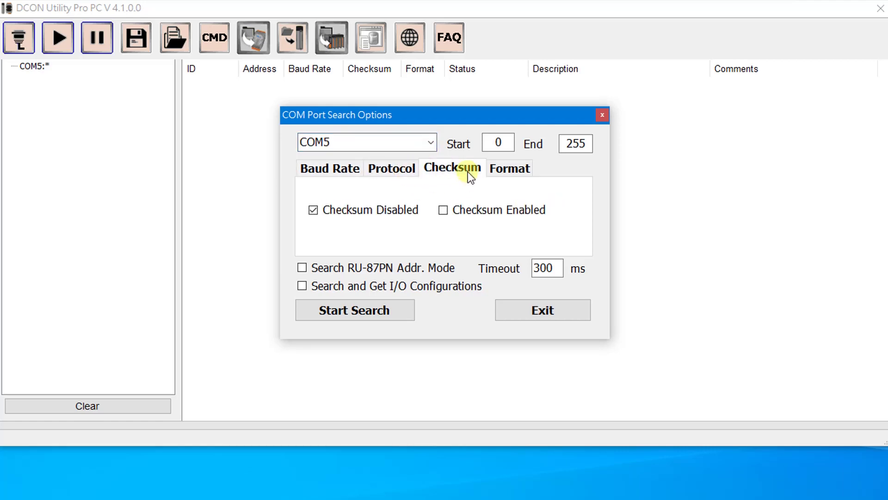
click(521, 171)
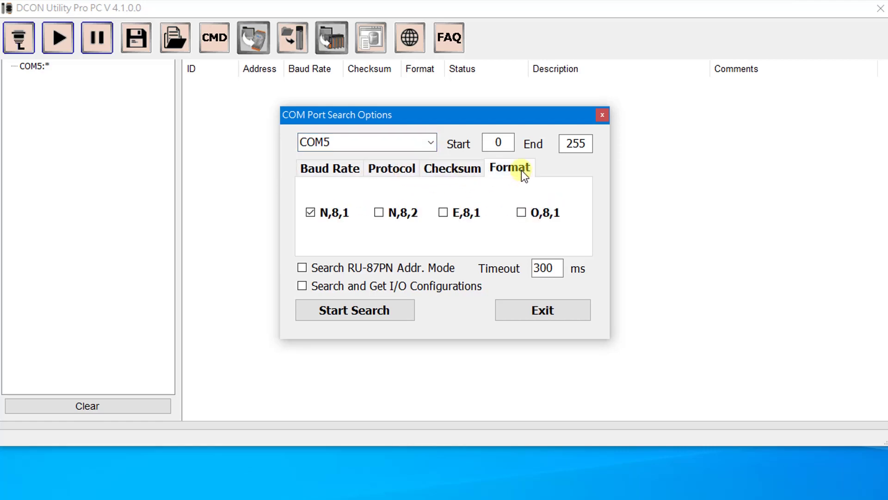
click(405, 308)
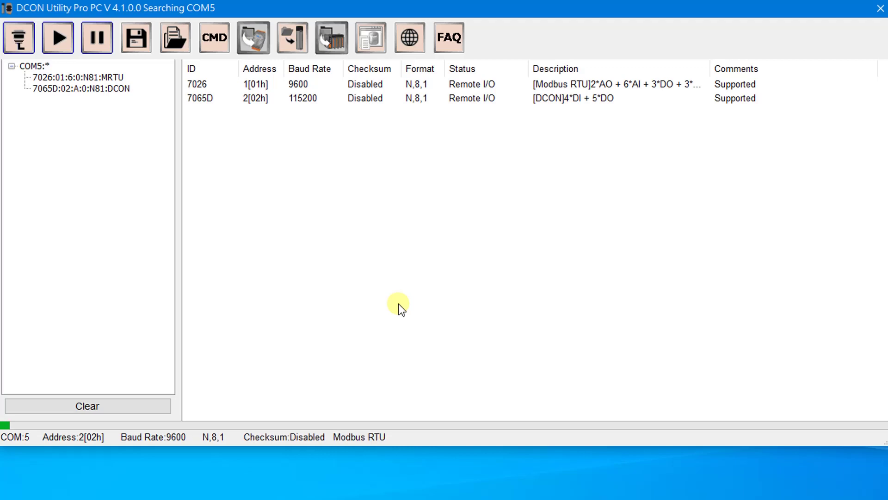
click(107, 42)
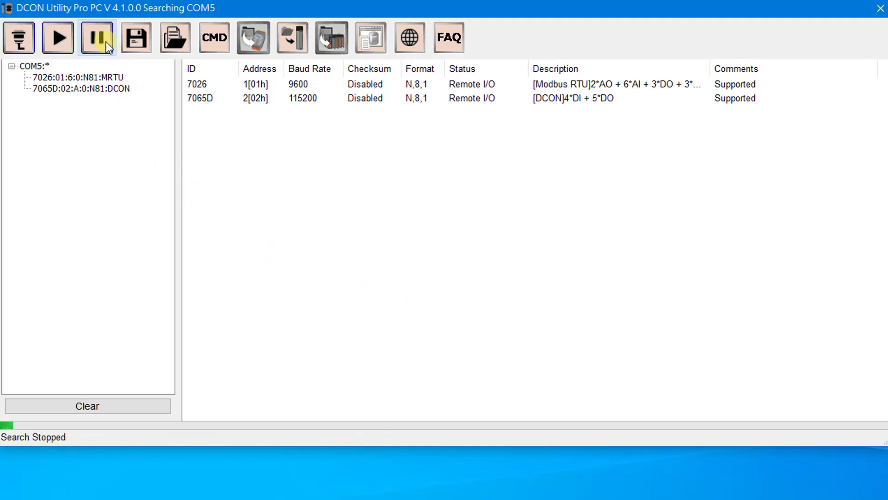
Open the 7026 configuration and enter DCON protocol, address 3 and 115200 baud
double_click(204, 83)
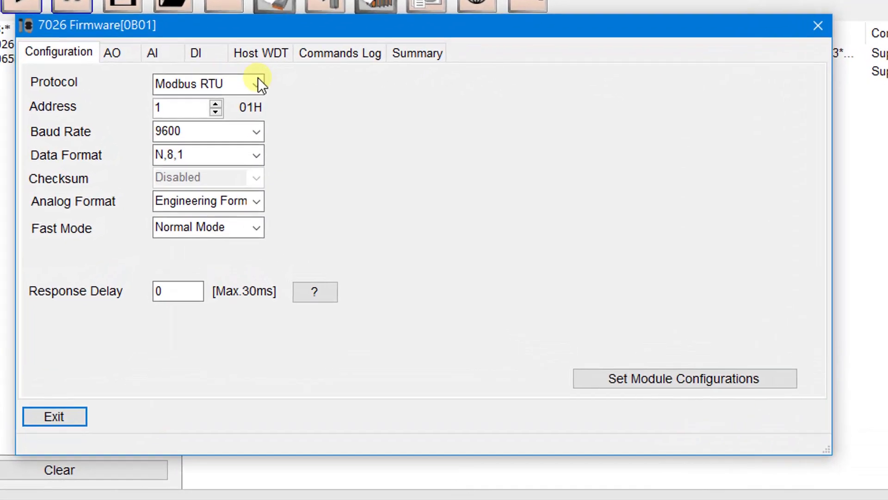
click(258, 82)
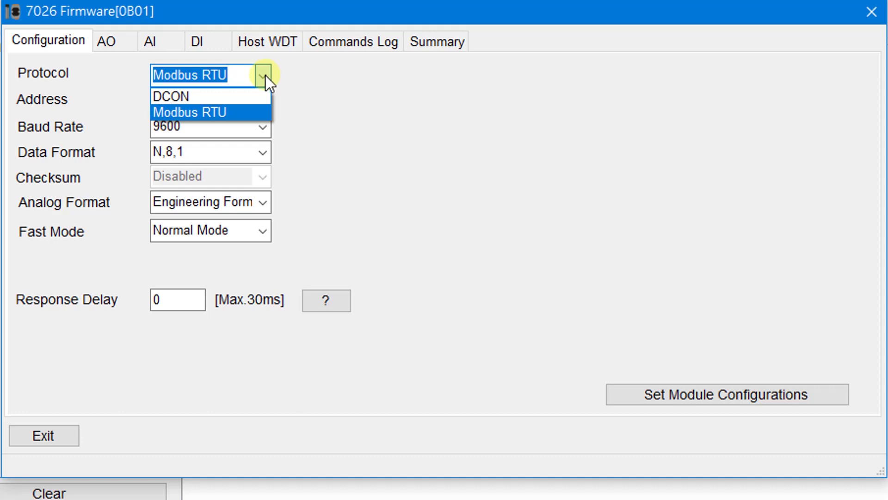
click(248, 97)
click(217, 97)
click(218, 96)
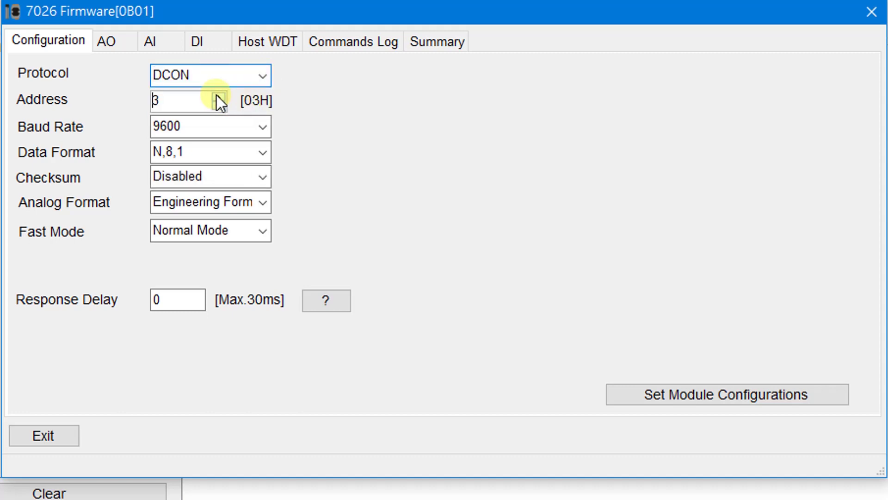
click(265, 126)
click(253, 147)
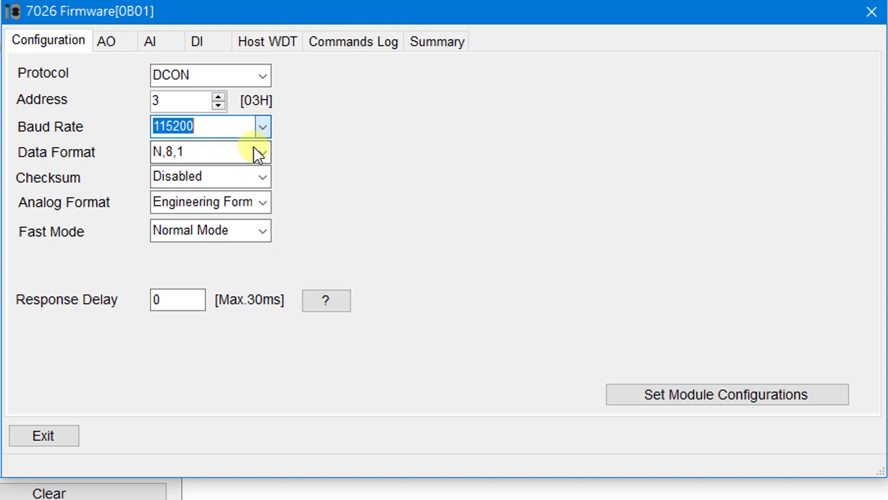
click(264, 204)
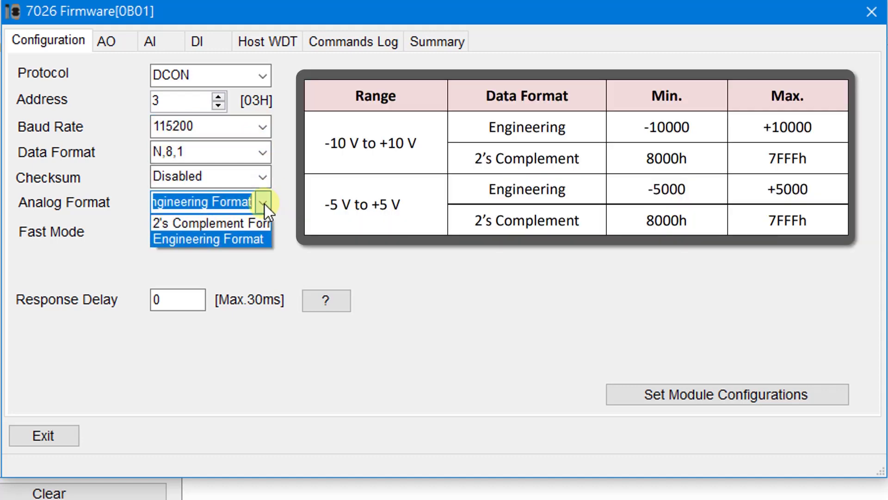
click(265, 205)
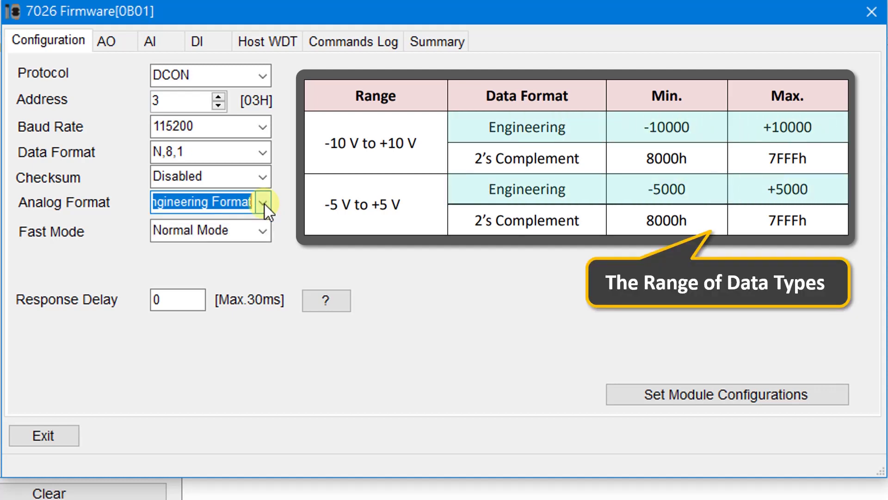
click(265, 232)
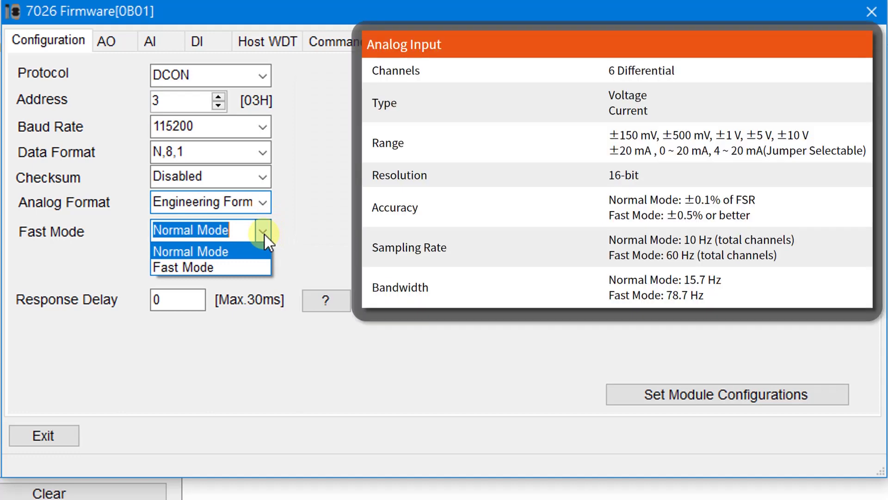
click(265, 235)
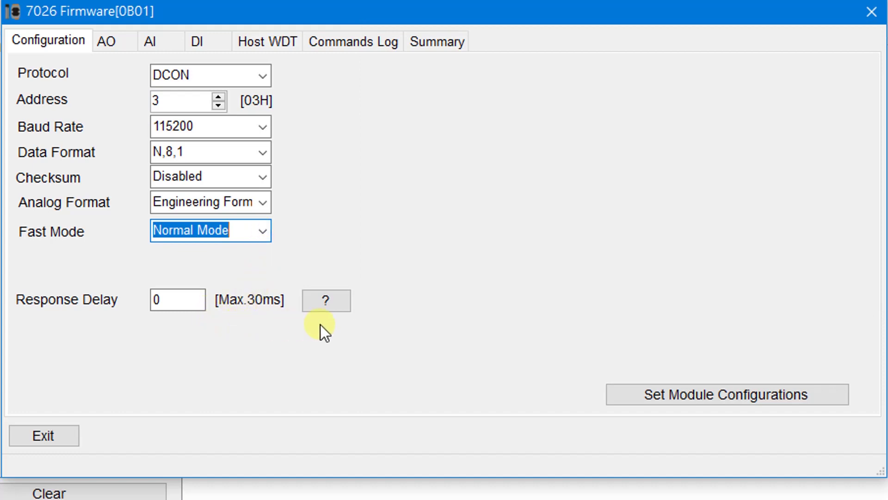
click(336, 300)
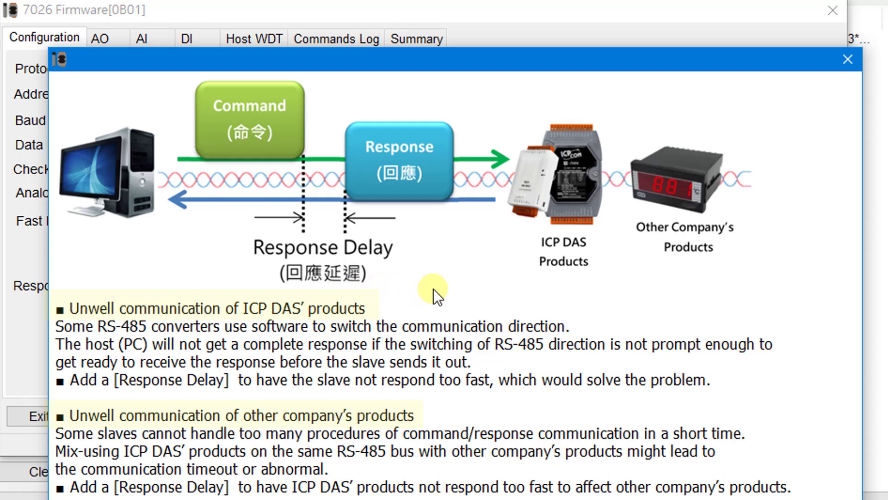
click(843, 61)
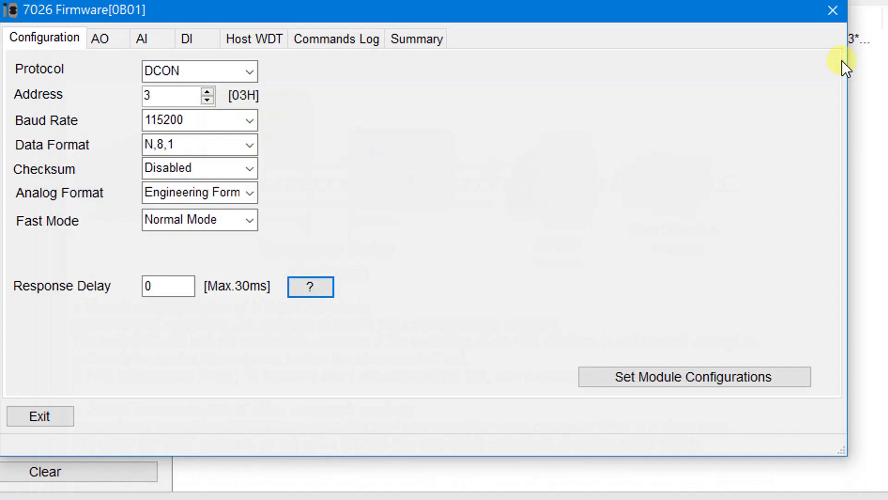
Write the 7026 configuration to the module and acknowledge the result dialog
click(782, 379)
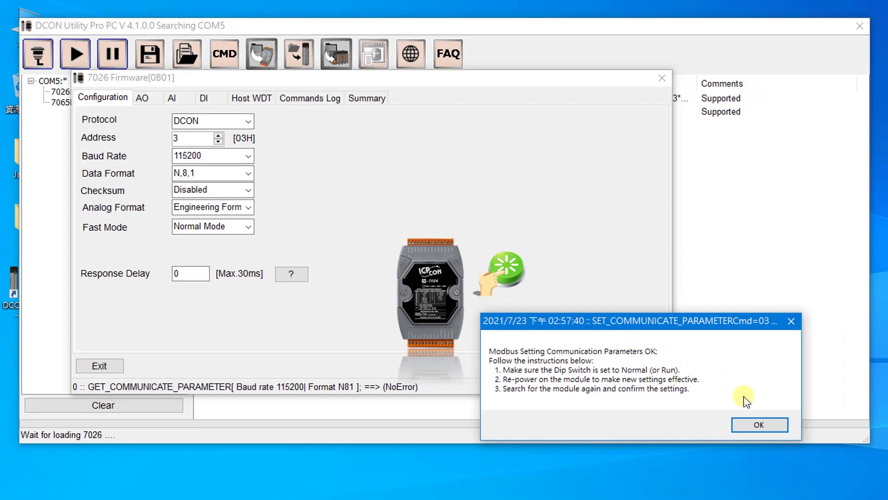
click(774, 429)
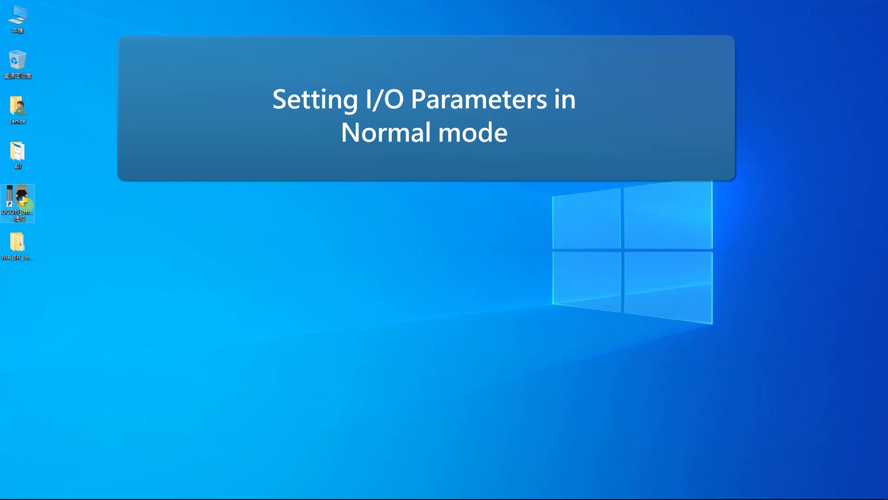
Rescan COM5, stop once tP4A4, 7065D and 7026 are listed, and open the 7065D settings
click(366, 304)
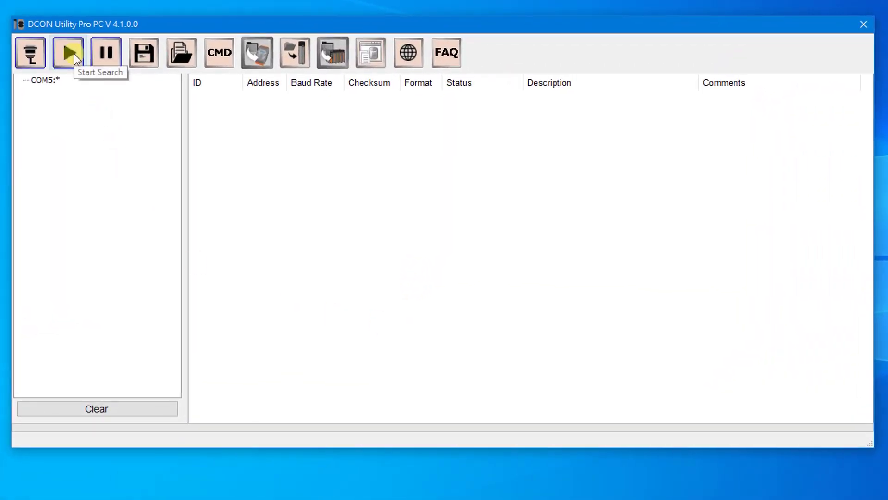
click(74, 54)
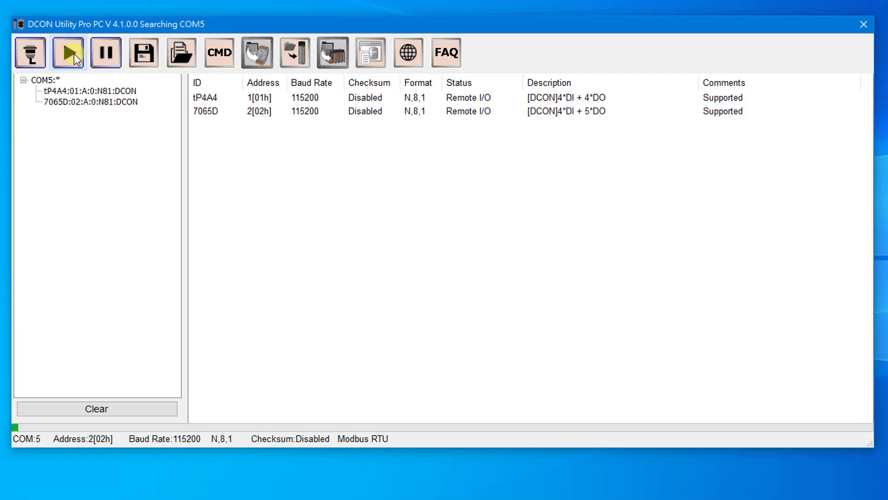
click(112, 53)
double_click(216, 112)
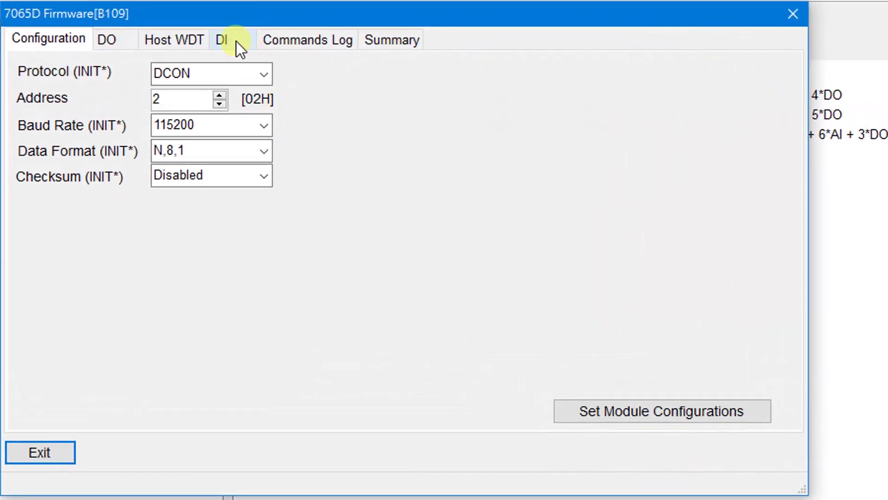
Show the 7065D digital input status, latches and counters, keeping the counter on Falling Edge
click(236, 41)
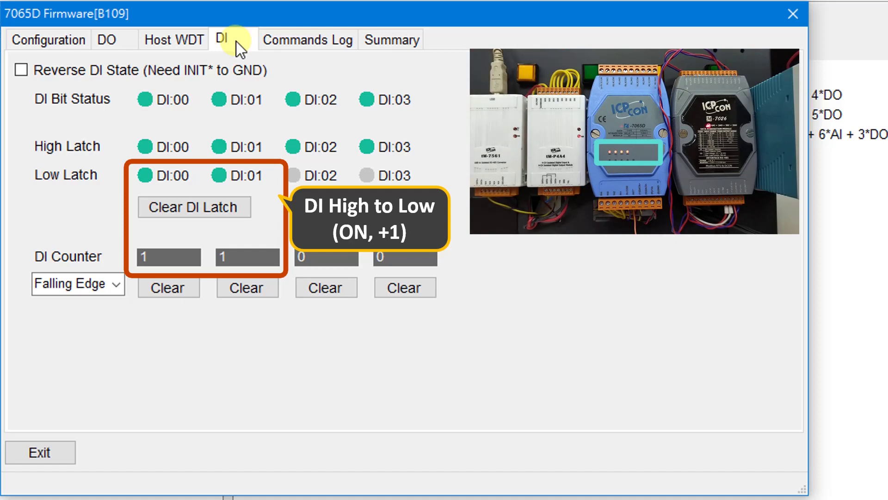
click(115, 284)
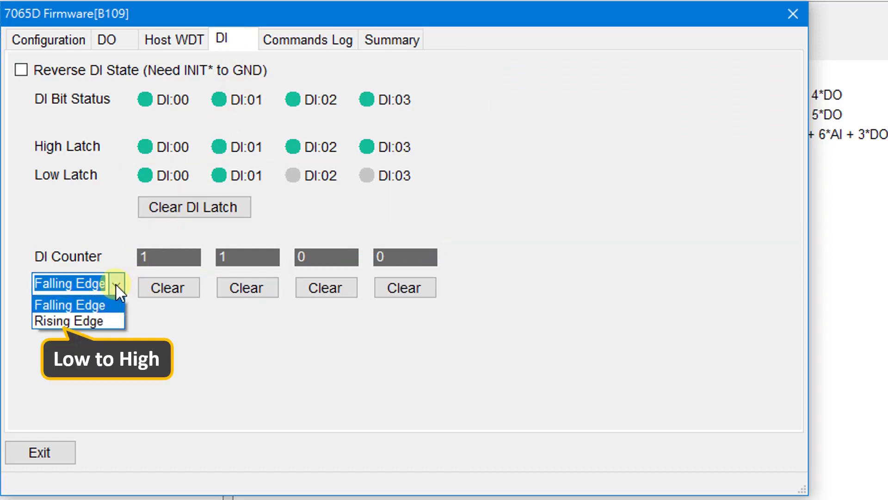
click(116, 284)
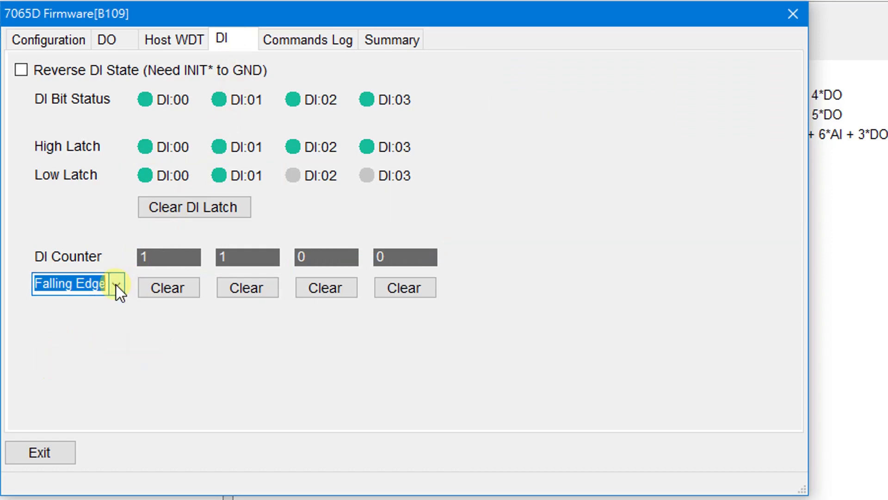
click(122, 38)
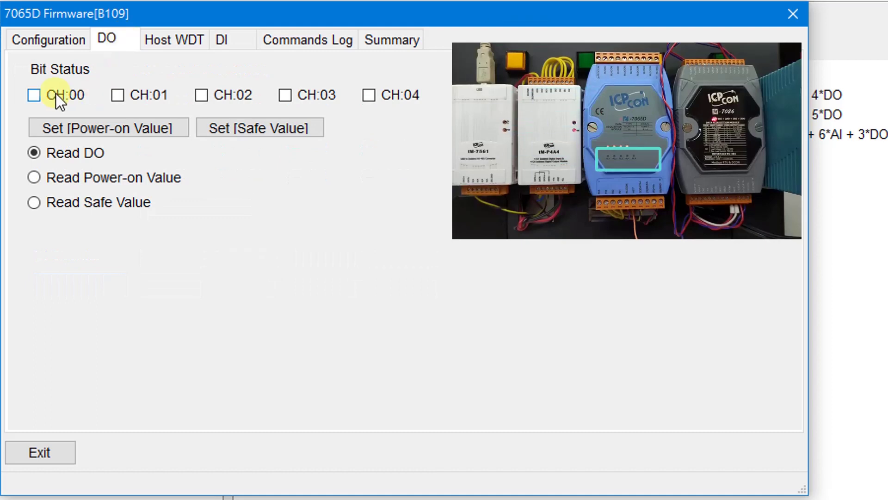
Turn on outputs CH:00 and CH:01, store them as power-on value 03h, and close the 7065D window
click(117, 95)
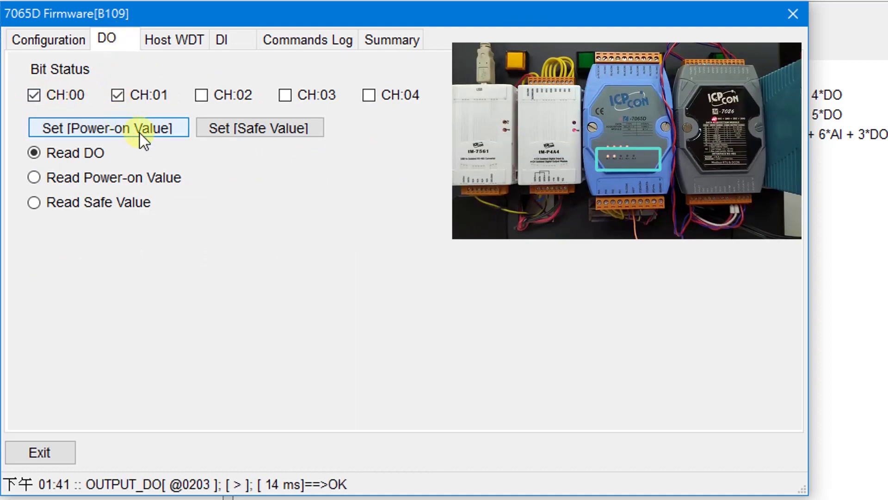
click(169, 132)
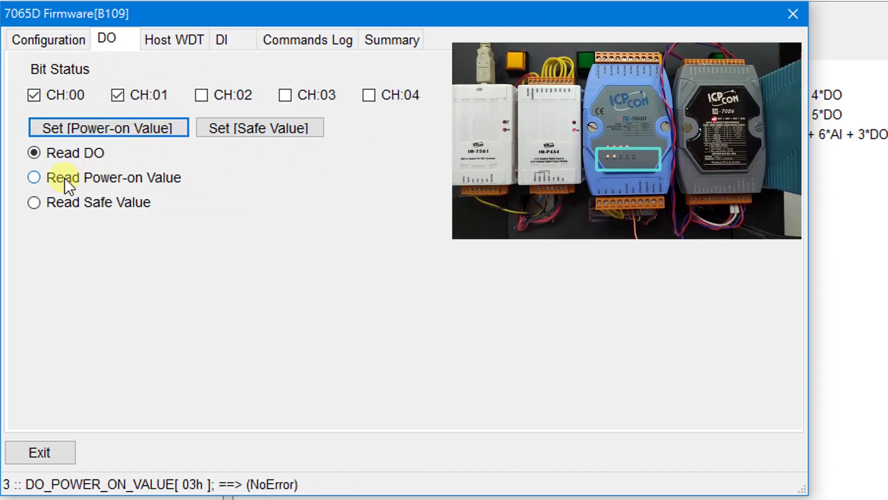
click(33, 177)
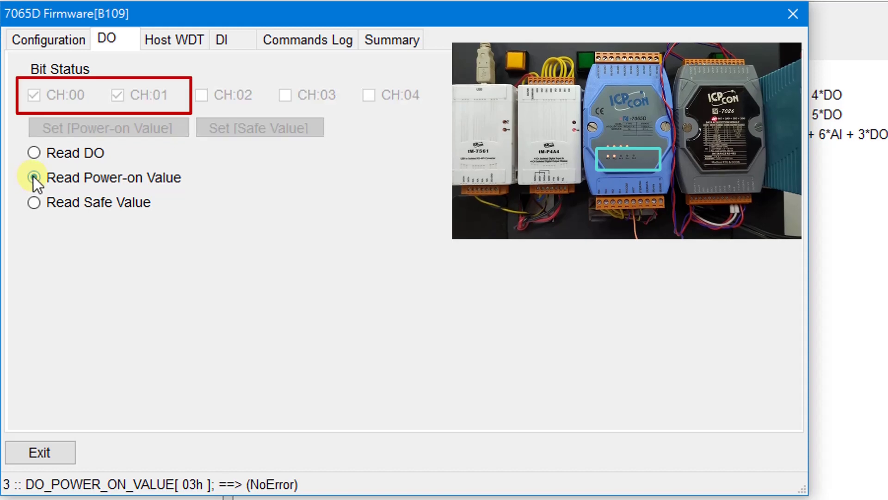
click(35, 151)
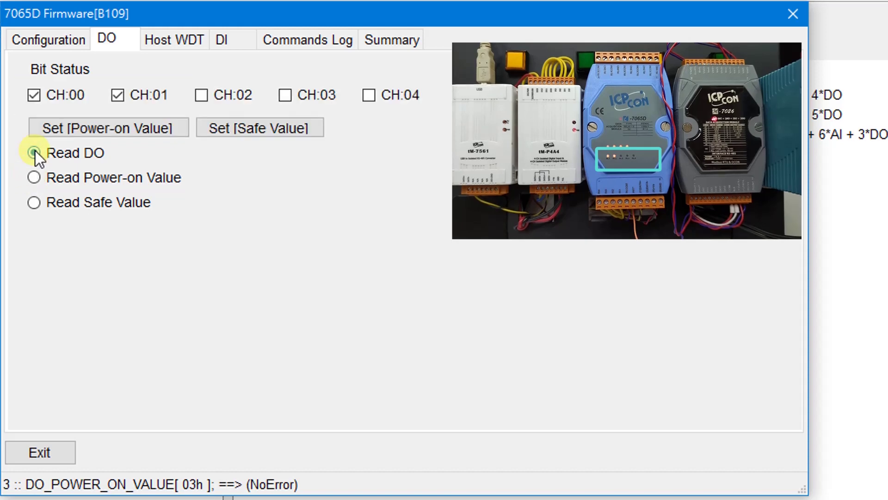
click(786, 19)
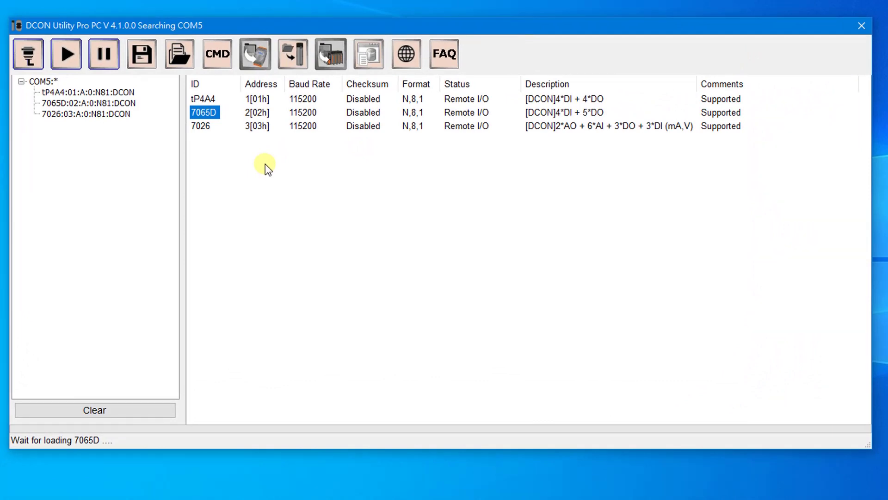
Set the 7026's AI:00 to [09] +/- 5 V and apply that range to all six channels
double_click(202, 124)
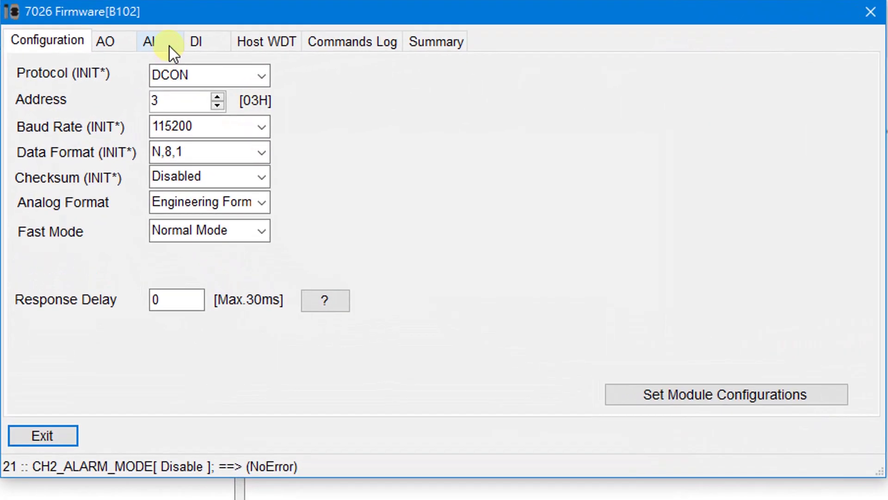
click(169, 46)
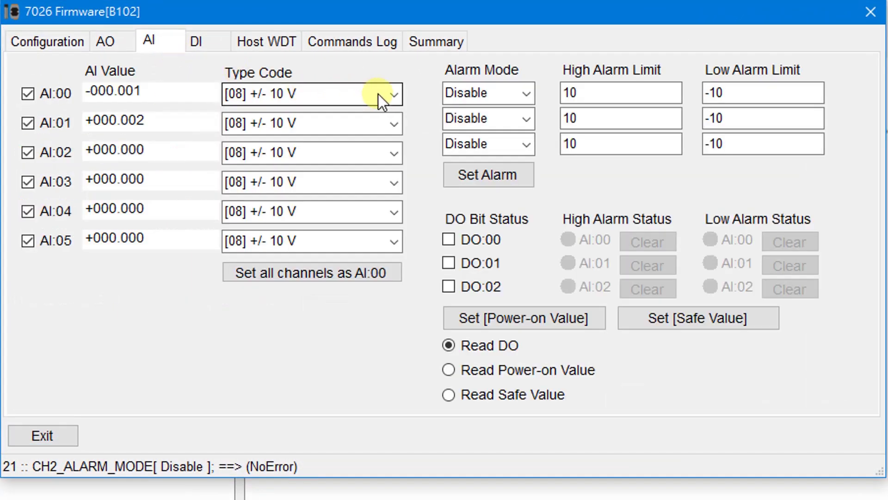
click(393, 92)
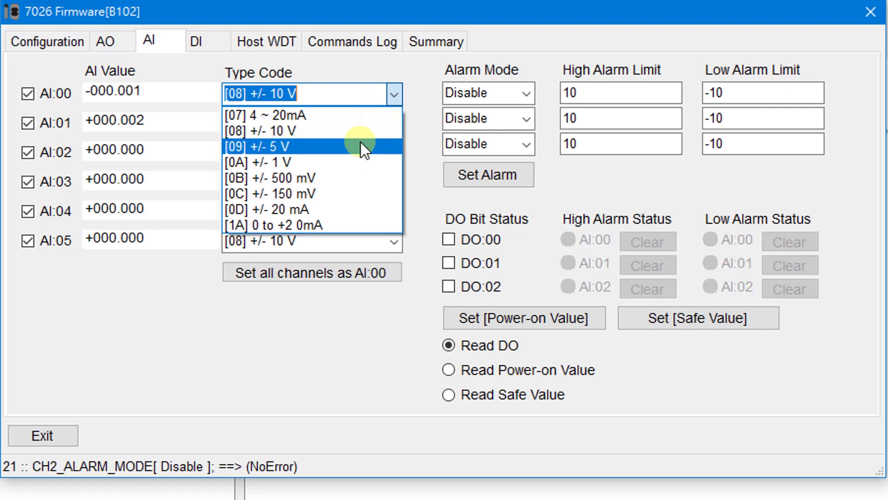
click(359, 143)
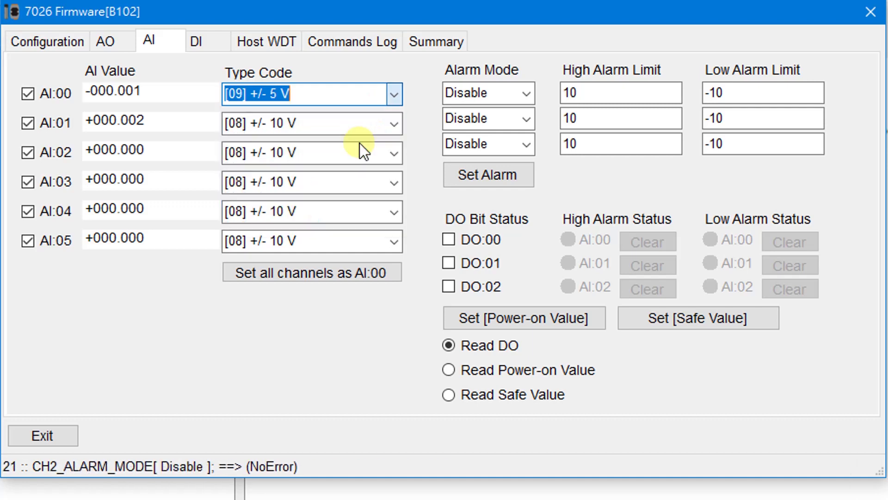
click(346, 278)
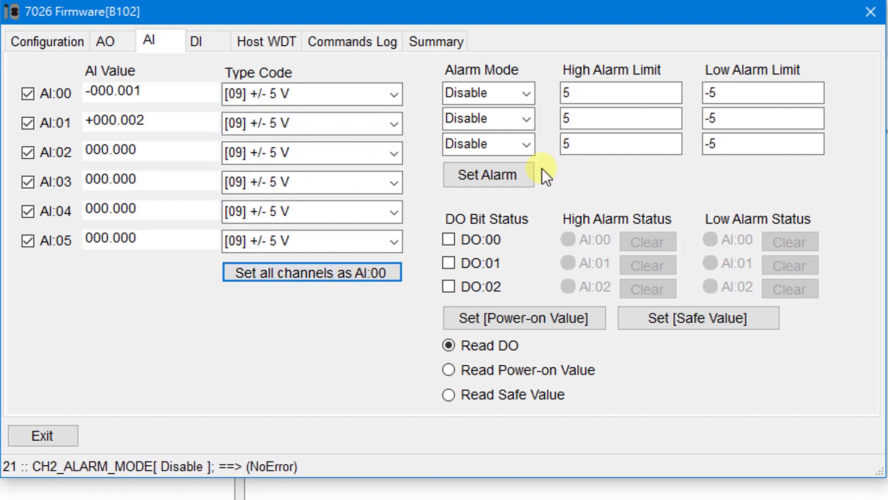
Give AI:00 a Momentary alarm and AI:01 a Latch alarm, high limit 4, and apply them
click(528, 93)
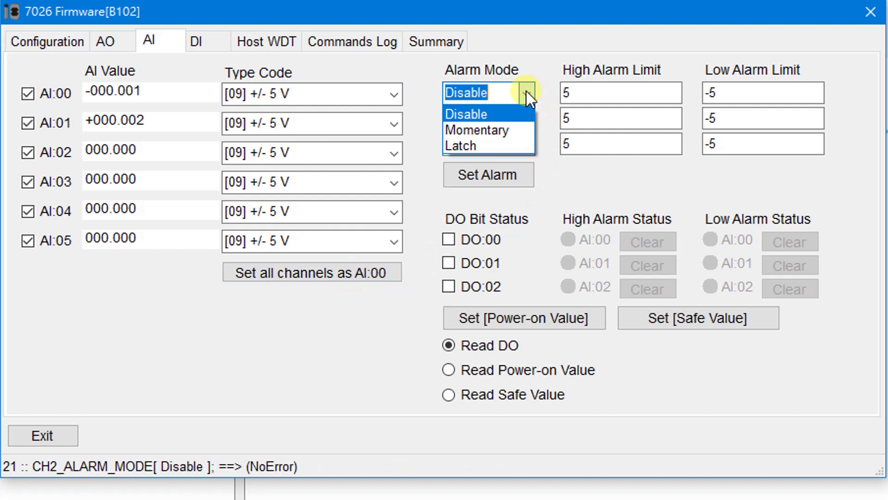
click(517, 131)
click(528, 117)
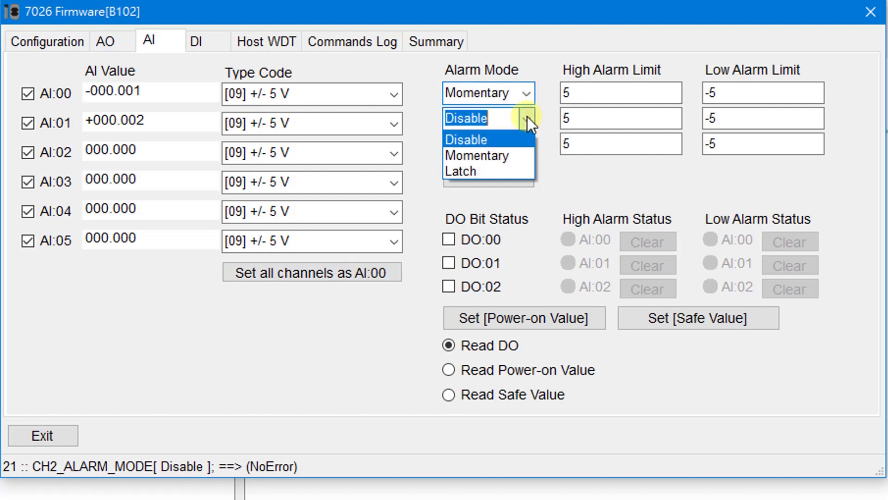
click(507, 171)
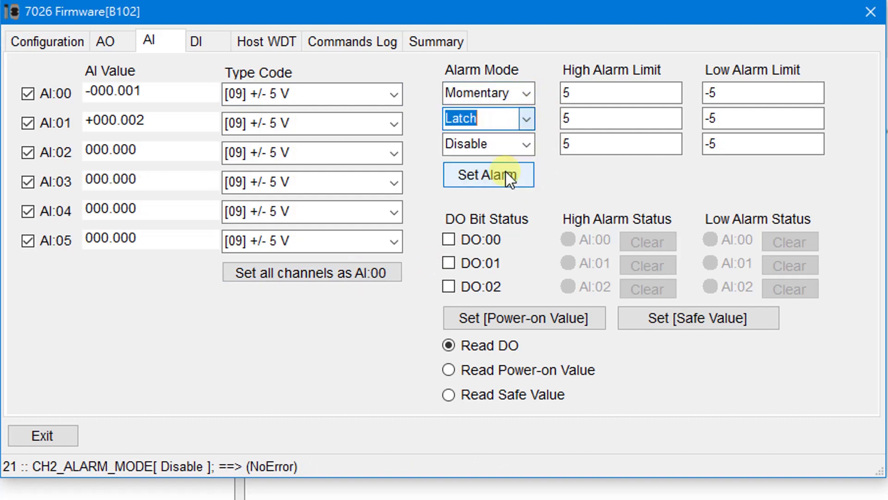
drag(595, 90, 557, 118)
text(4)
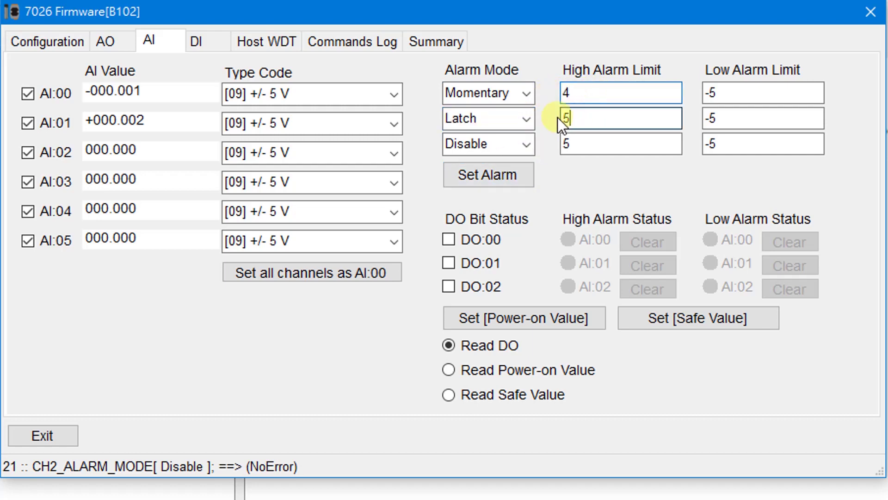
text(4)
click(513, 174)
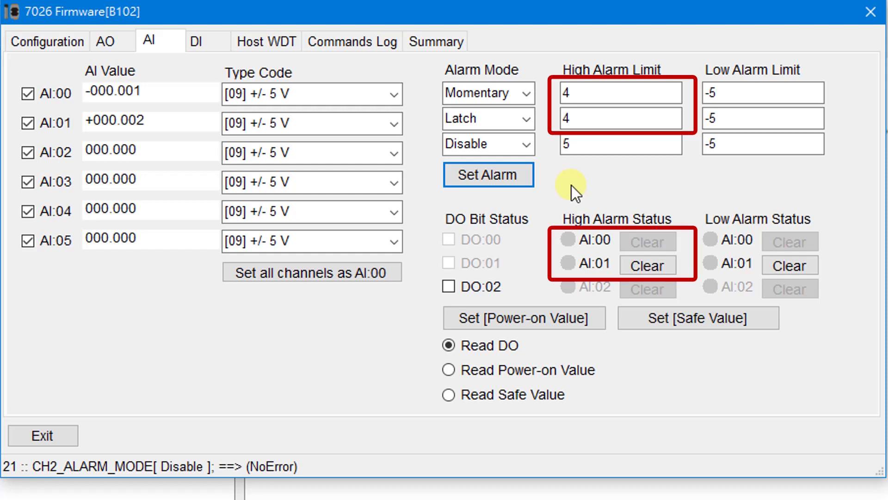
Apply type code [05] +/- 5 V with immediate slew rate to the 7026's AO:00 and AO:01
click(112, 41)
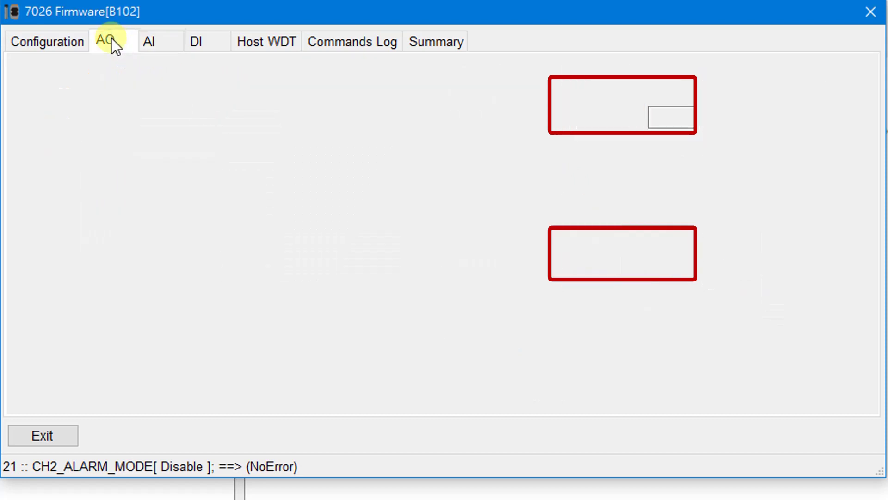
click(162, 118)
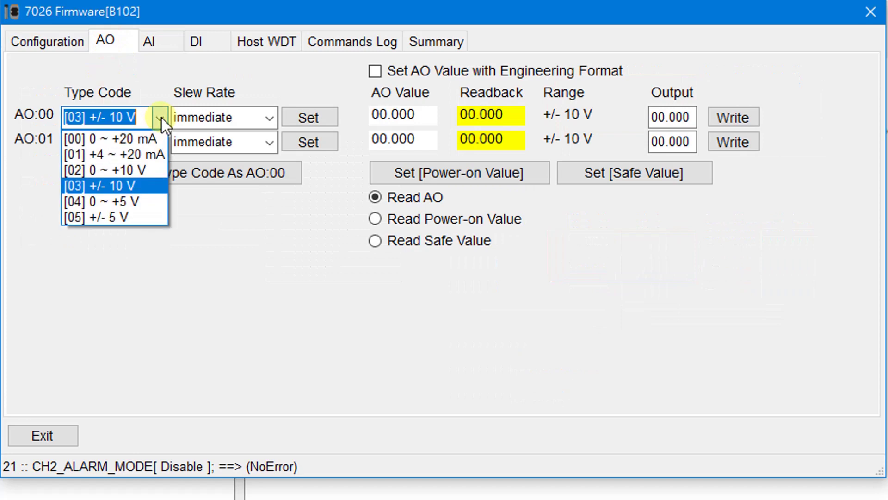
click(138, 218)
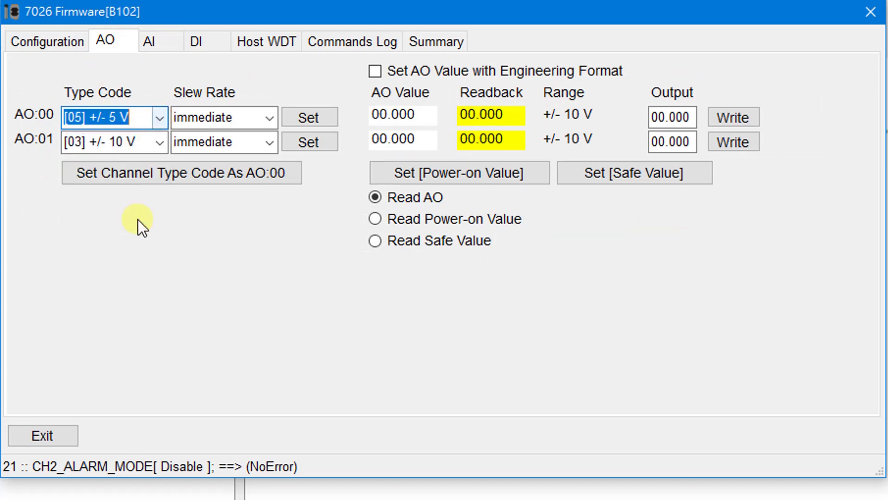
click(160, 141)
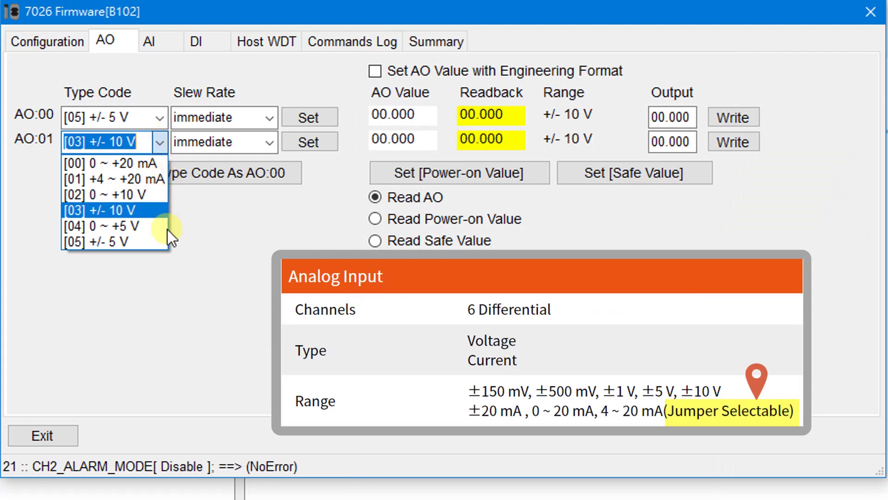
click(153, 244)
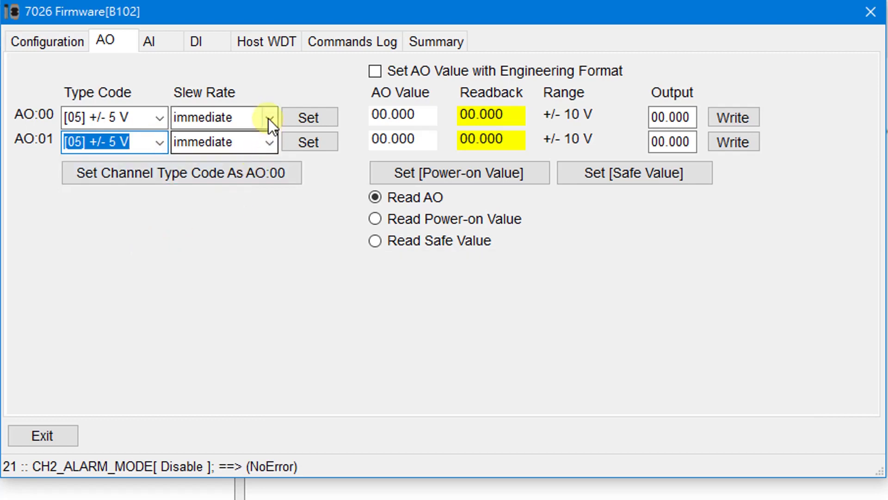
click(268, 118)
click(268, 118)
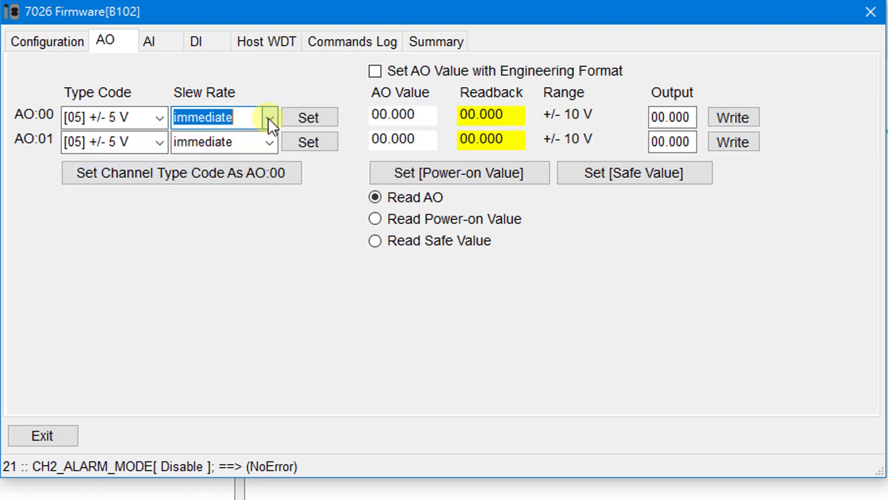
click(323, 118)
click(320, 139)
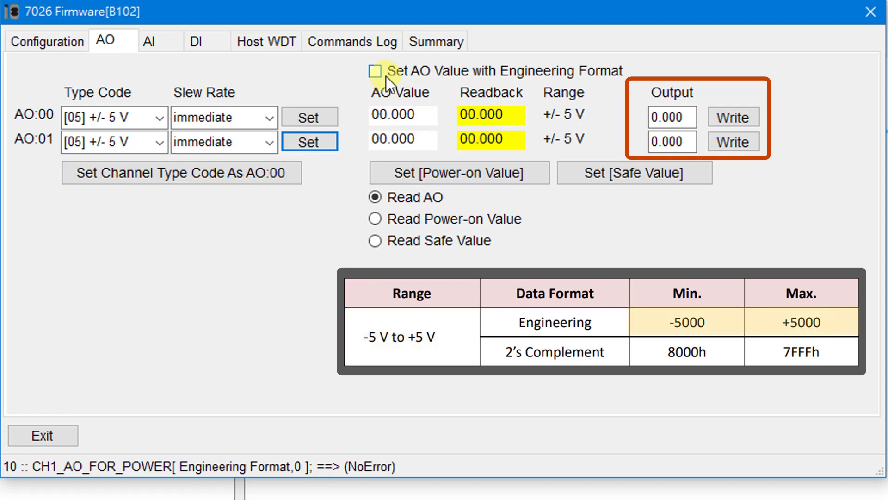
Write 5 V in engineering format to AO:00 and AO:01, then view the AI high alarms
click(374, 72)
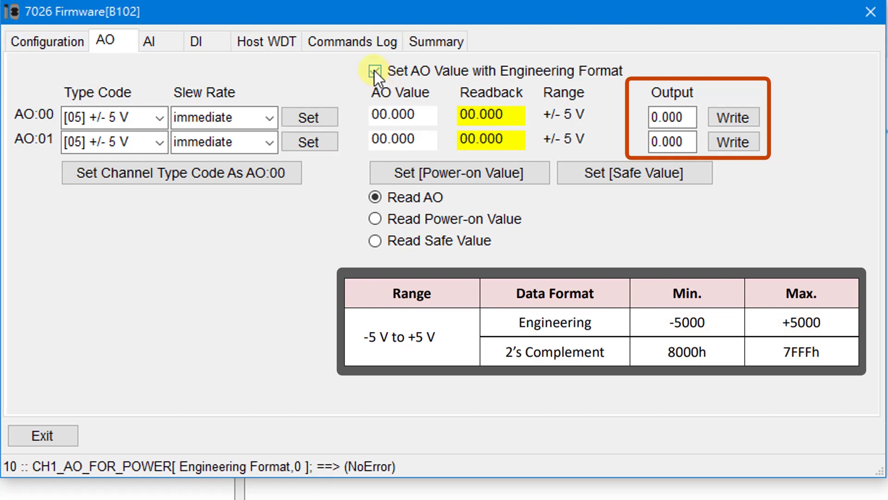
drag(693, 117, 634, 120)
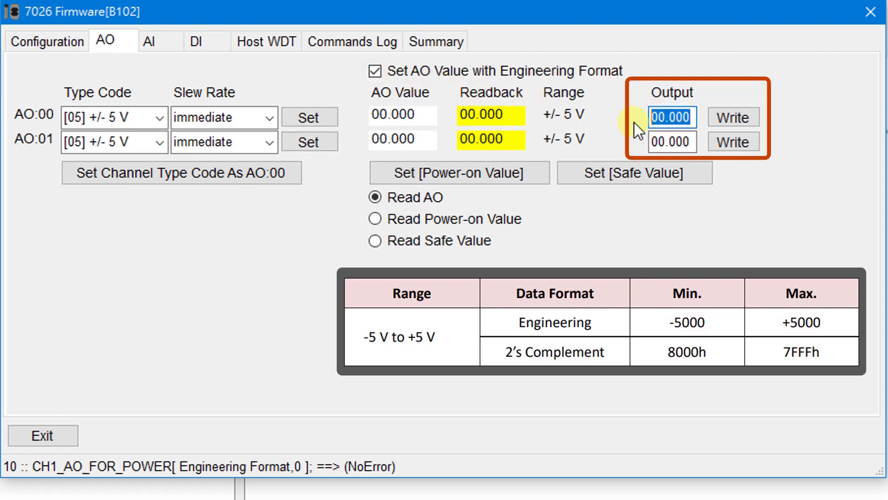
text(5)
drag(693, 141, 634, 140)
text(5)
click(737, 118)
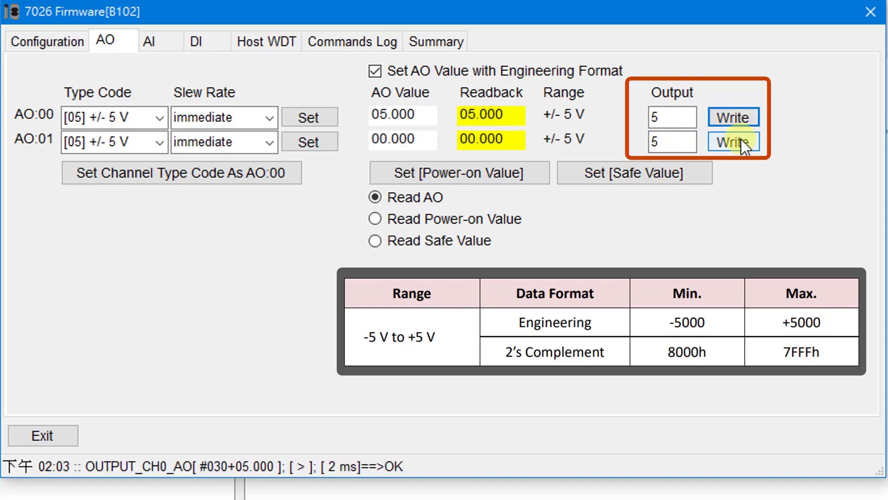
click(746, 144)
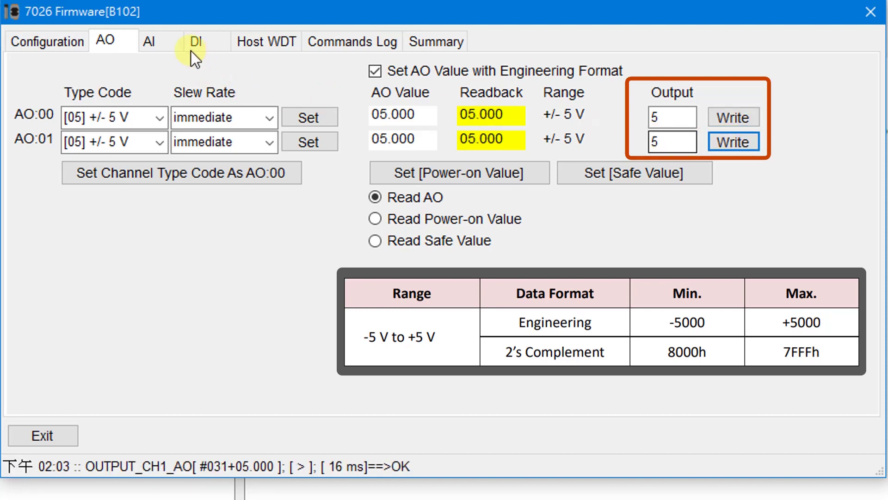
click(178, 44)
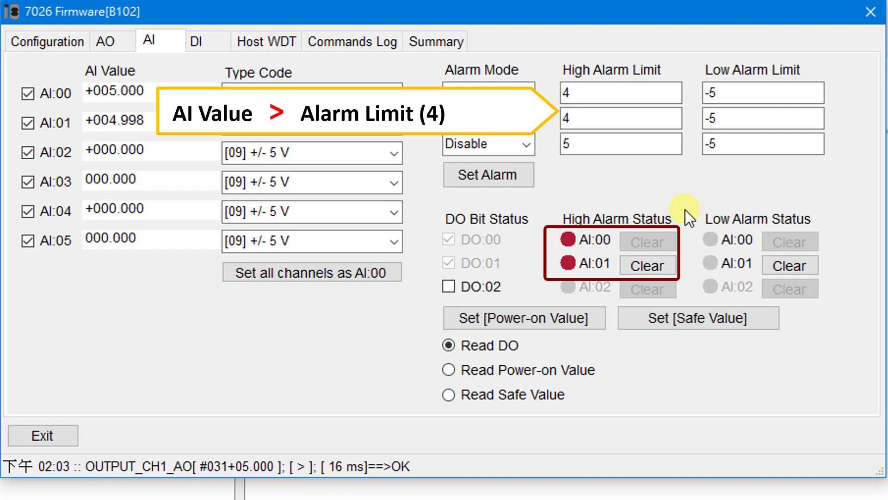
Write 3 V to both analog outputs AO:00 and AO:01
click(126, 40)
drag(673, 115, 639, 115)
text(3)
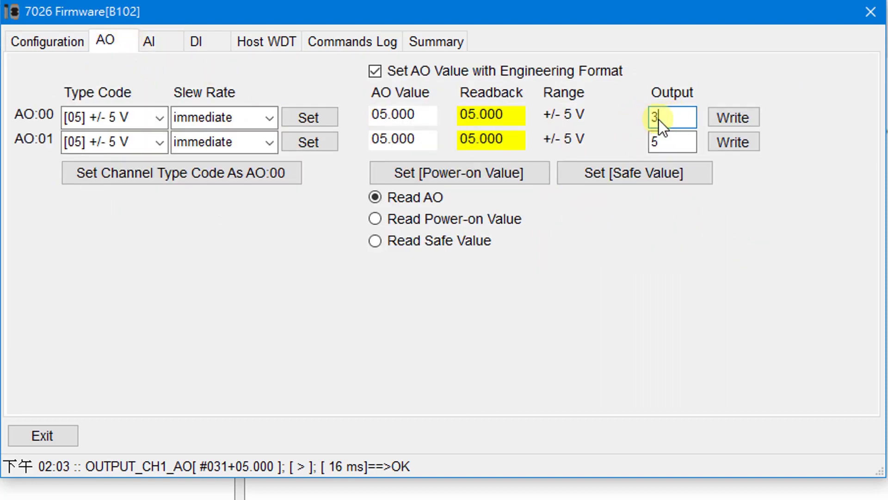
click(724, 120)
drag(675, 149, 641, 147)
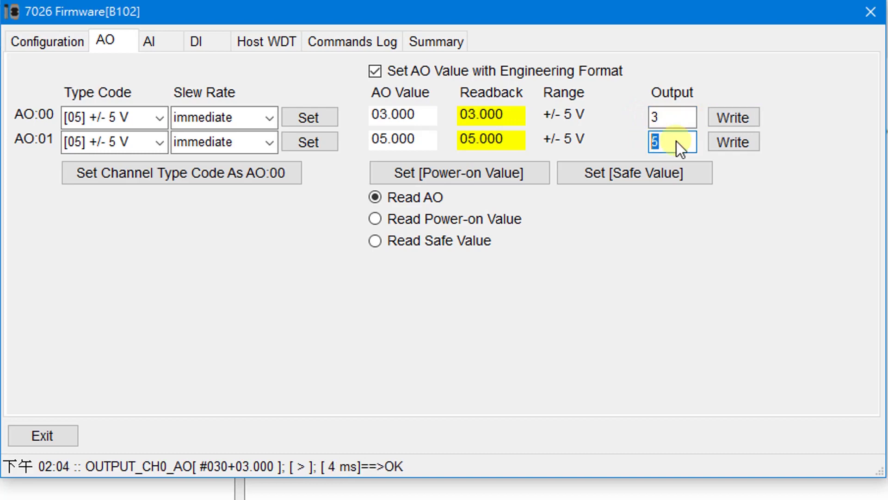
text(3)
click(736, 143)
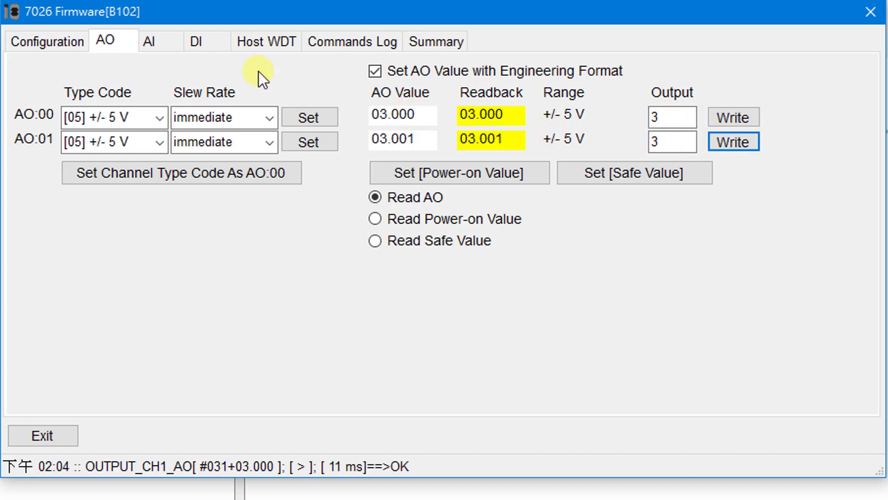
Clear the latched AI:01 high alarm and close the 7026 module window
click(168, 37)
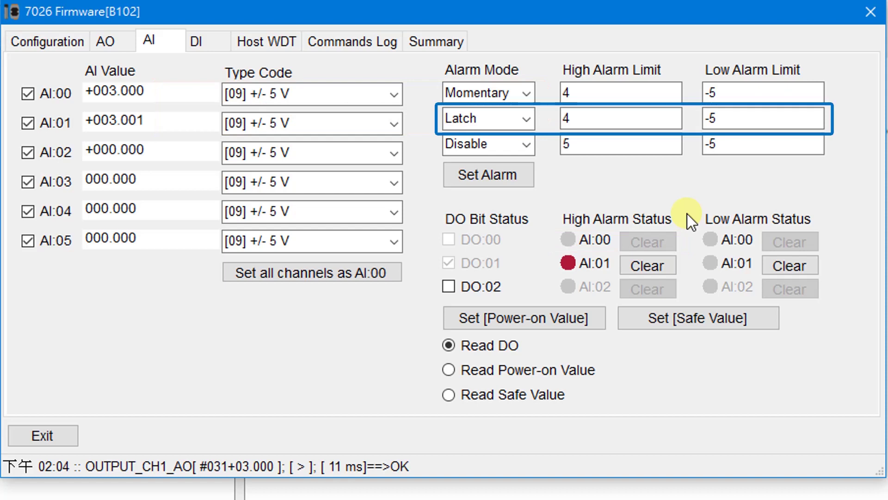
click(665, 267)
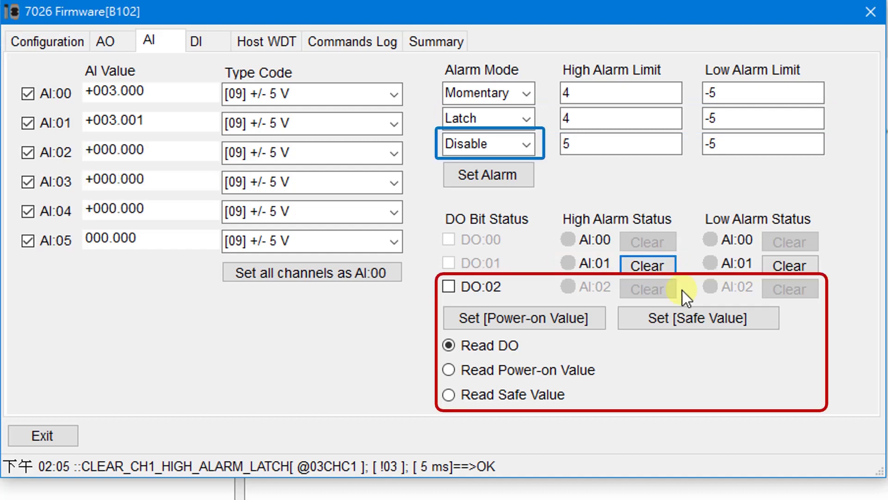
click(873, 14)
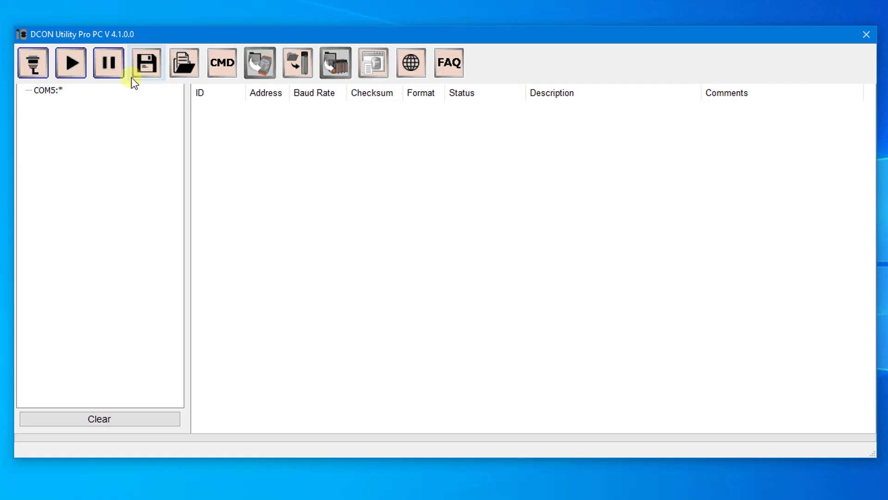
Rescan COM5 to list the tP4A4, 7065D and 7026 modules, then begin a project save
click(37, 69)
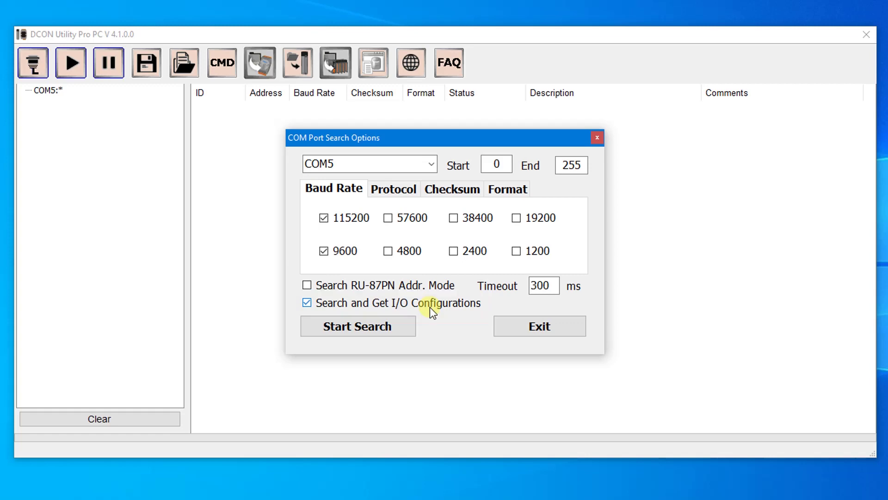
click(405, 325)
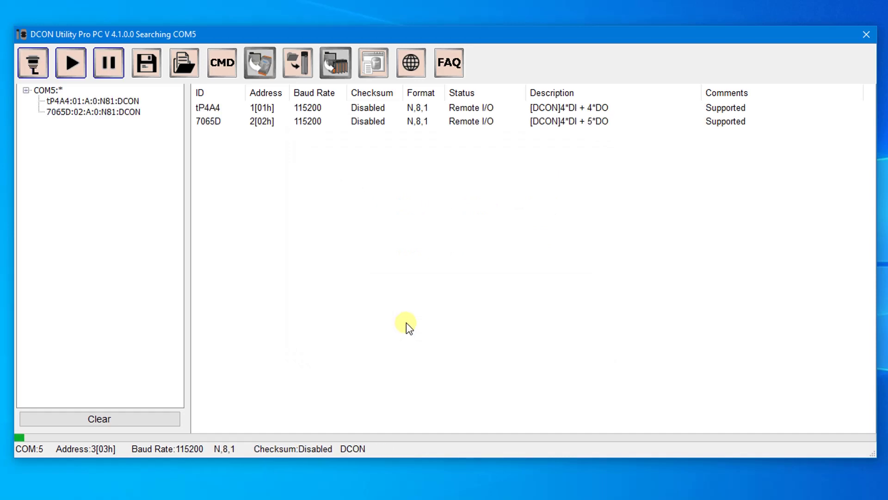
click(118, 66)
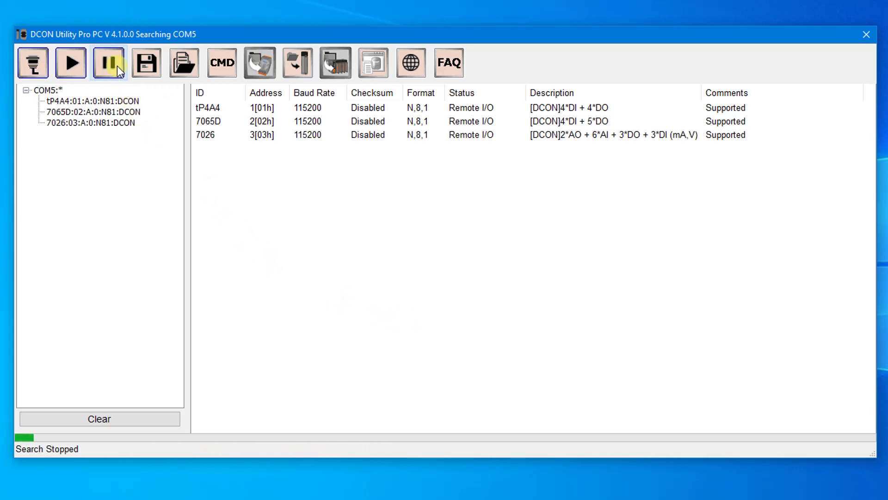
click(155, 69)
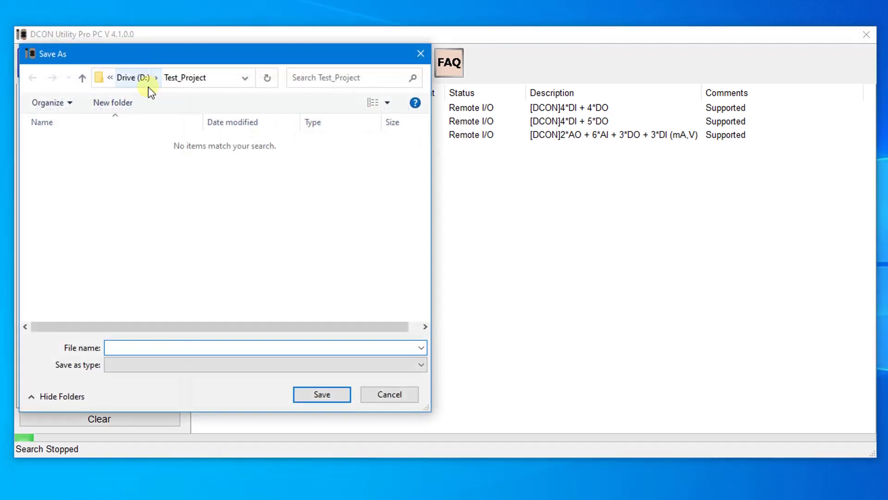
Save the project as project01 in D:\Test_Project with the default comments
text(project01)
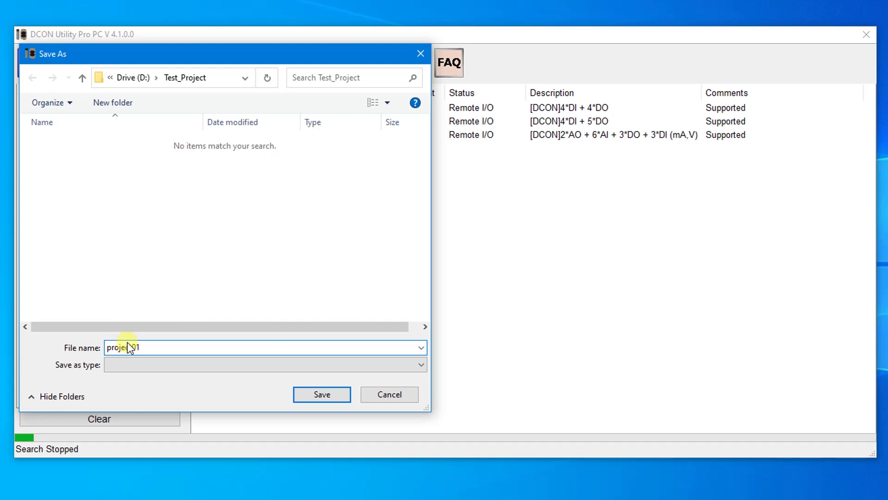
click(343, 395)
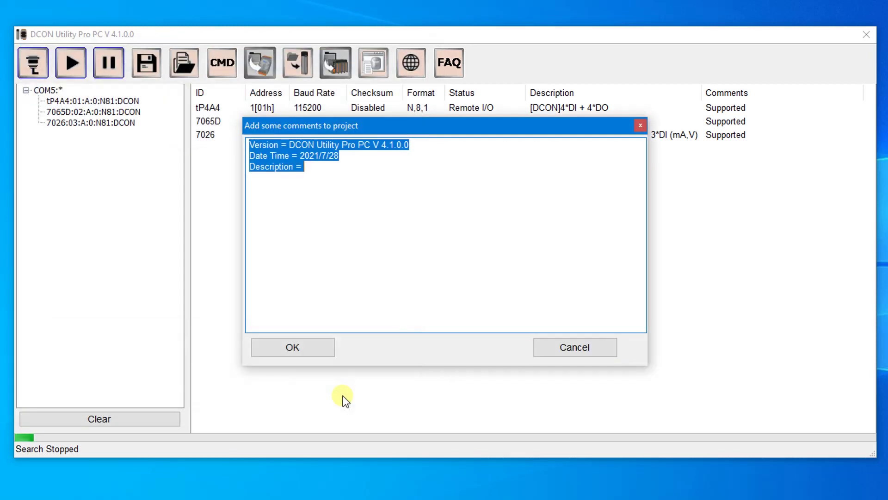
click(323, 349)
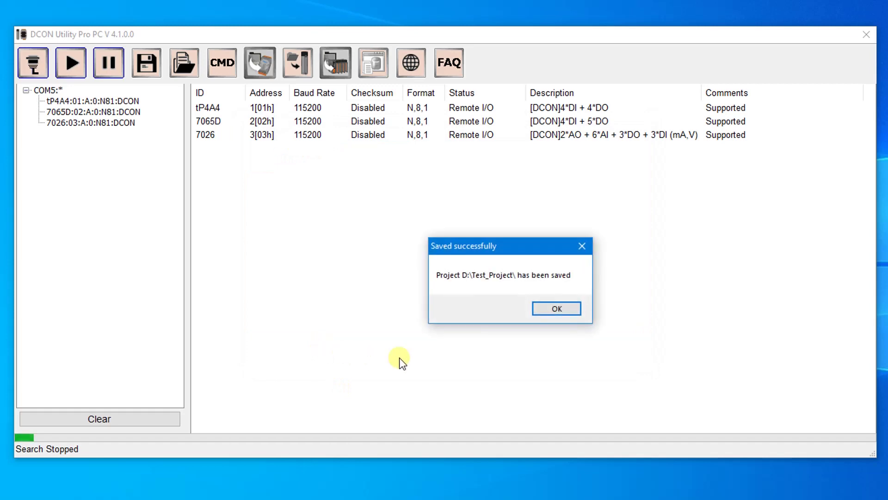
click(574, 309)
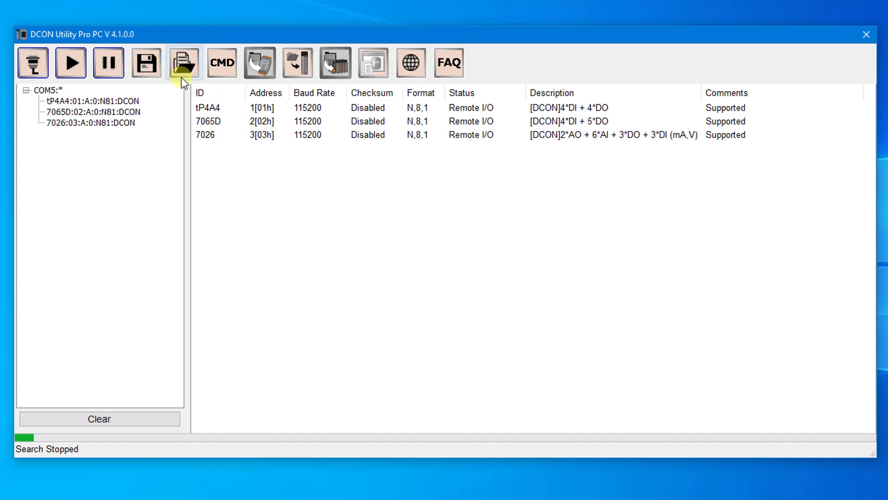
Turn on the tP4A4's DO CH:00 and store it as the power-on value 01h
double_click(215, 110)
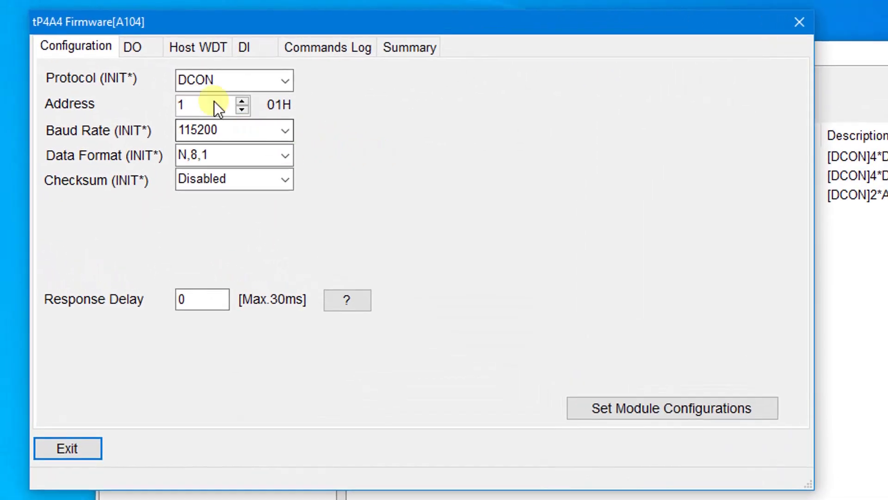
click(136, 47)
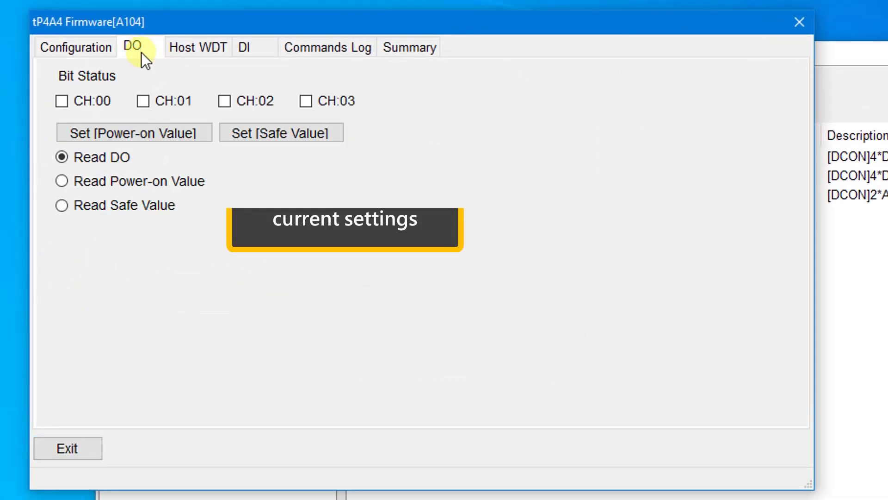
click(62, 101)
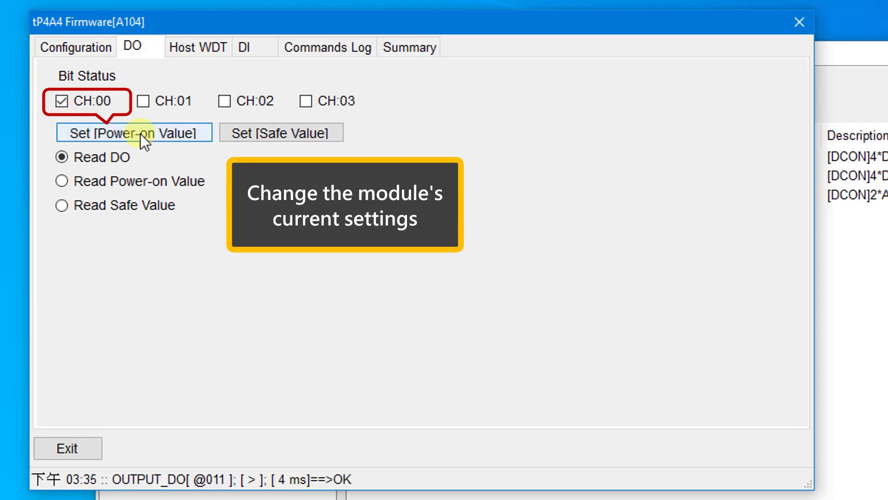
click(190, 135)
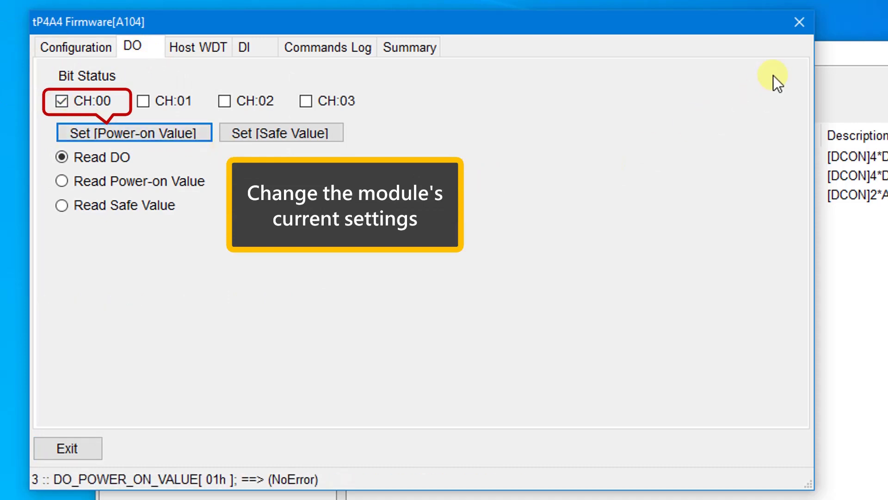
click(803, 22)
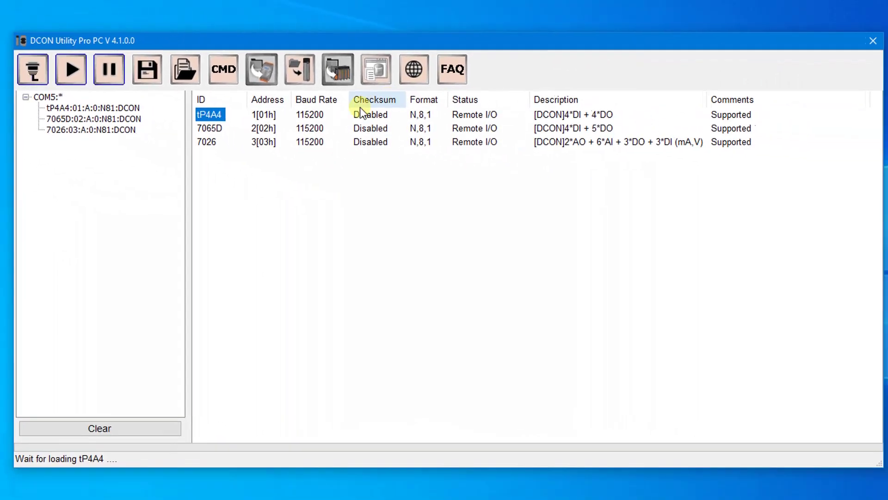
Load project01.txt and inspect the unmatched tP4A4 power-on value, 01h versus 00h
click(184, 70)
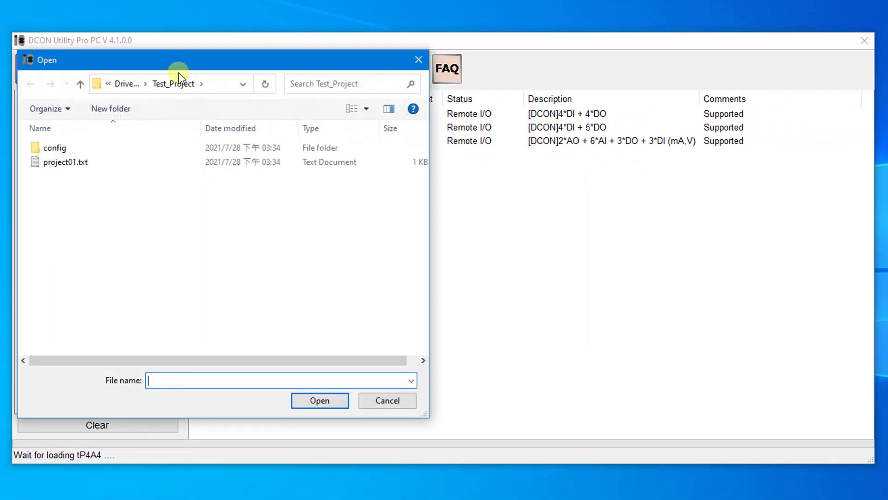
double_click(88, 163)
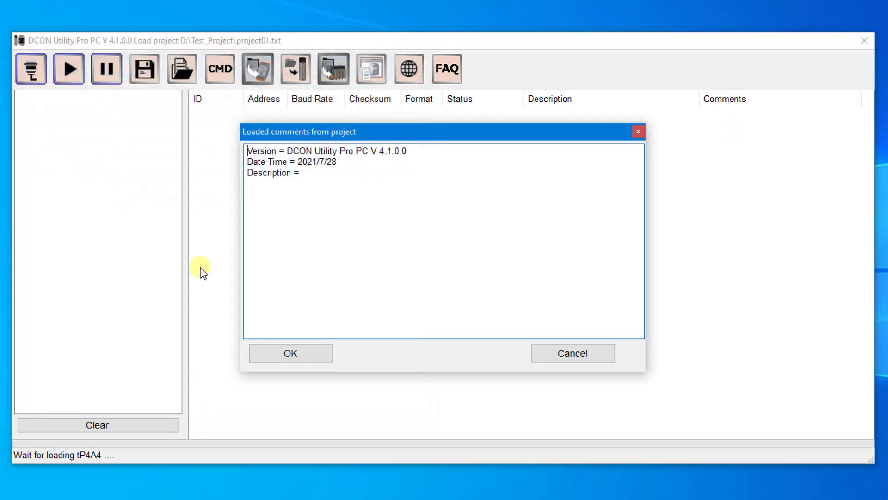
click(323, 355)
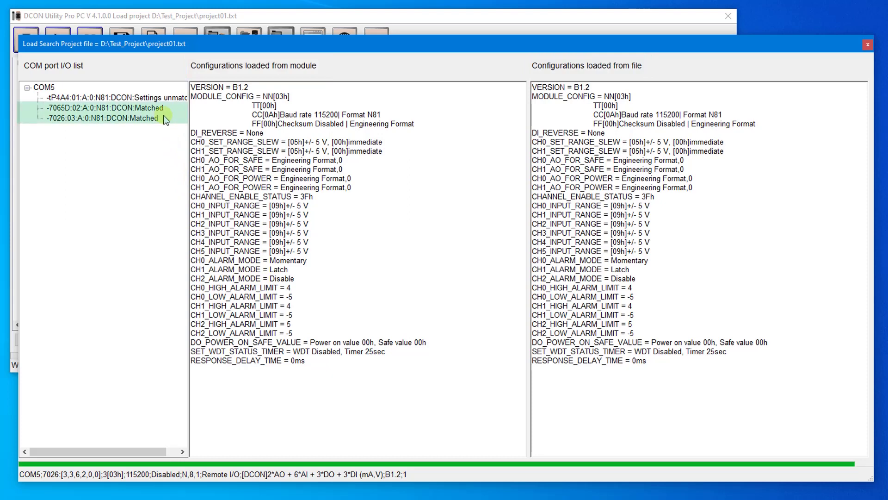
click(174, 97)
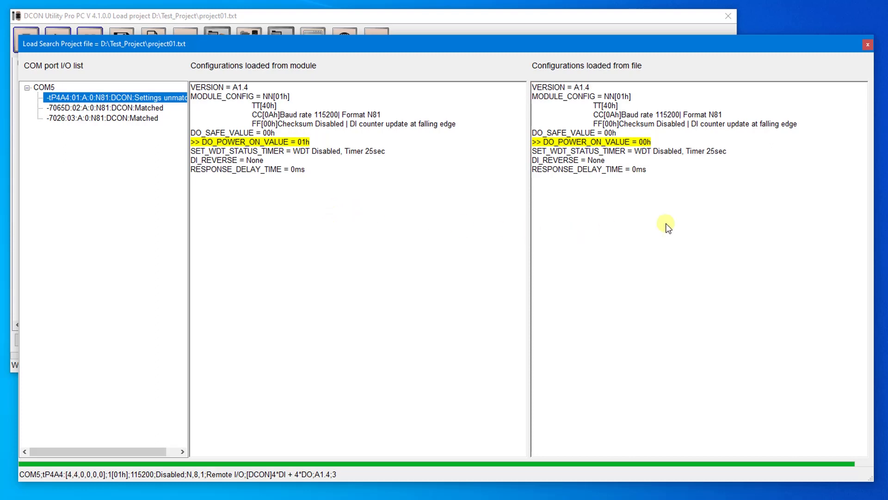
click(868, 44)
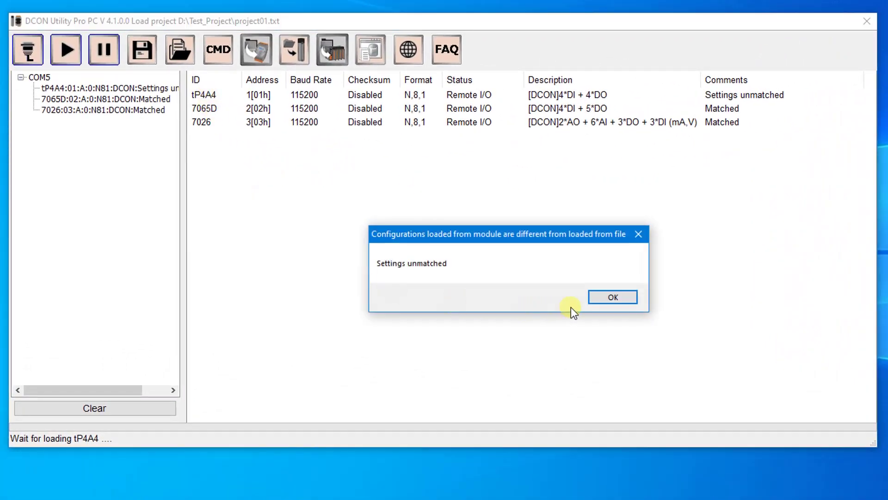
Turn off tP4A4 DO CH:00 and store power-on value 00h
click(595, 295)
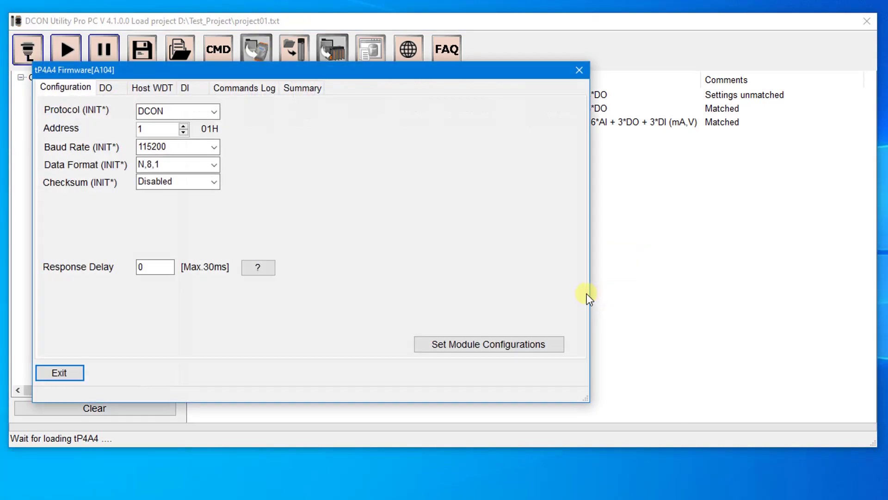
click(118, 87)
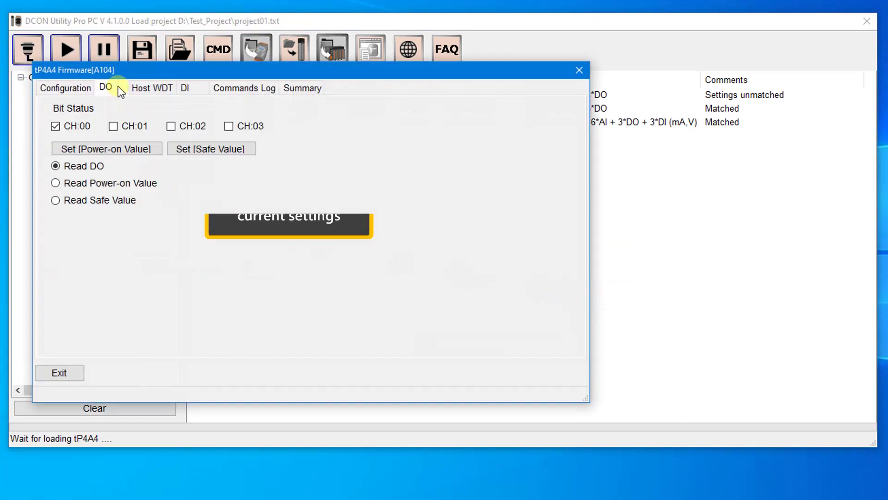
click(54, 126)
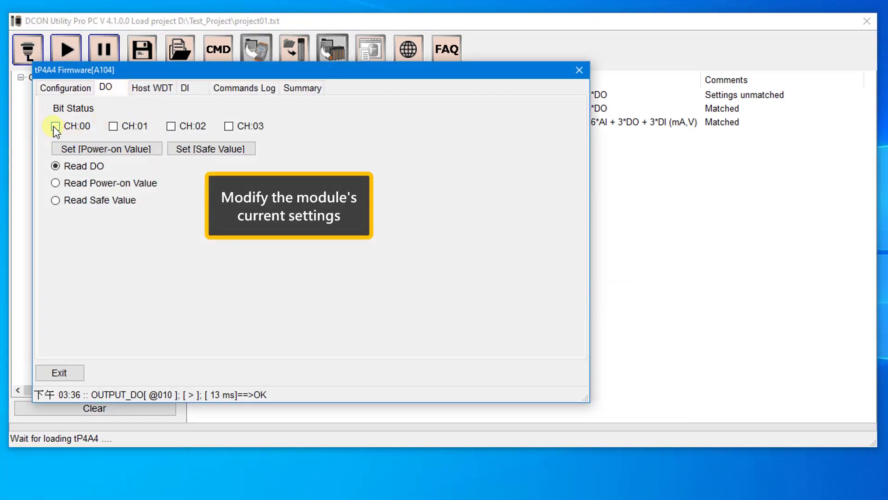
click(151, 150)
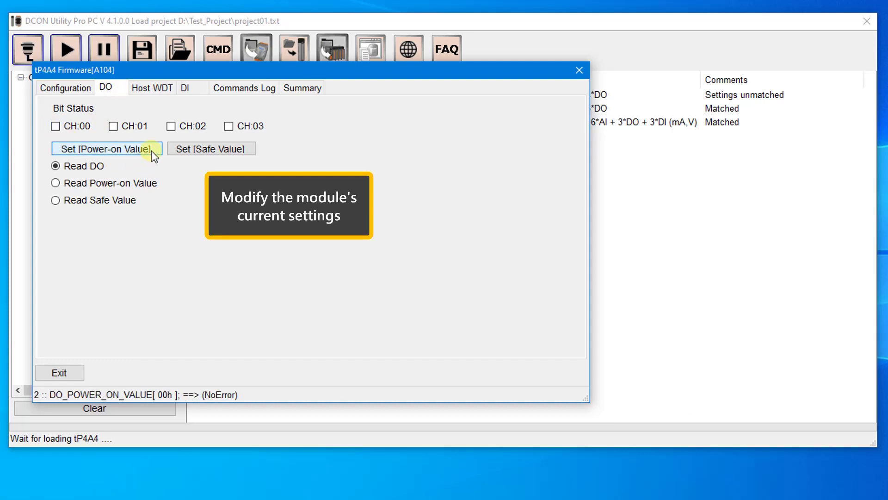
click(580, 71)
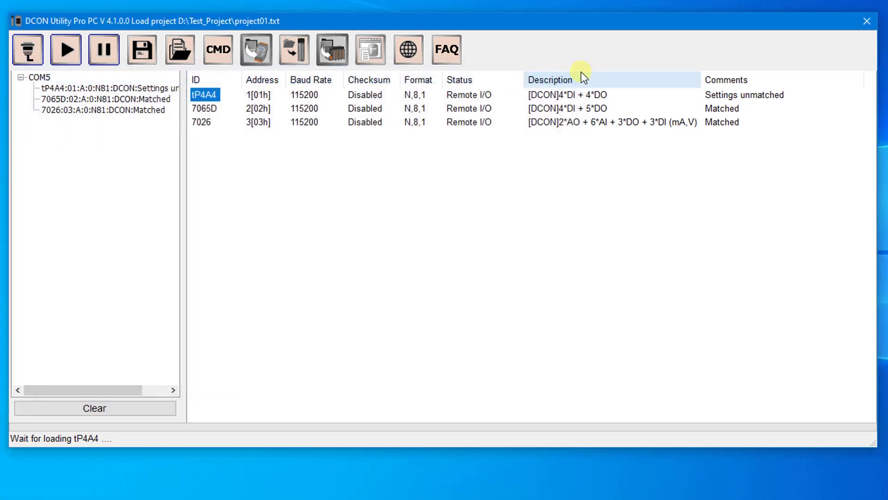
Reload project01.txt and confirm the tP4A4 settings now match
click(181, 46)
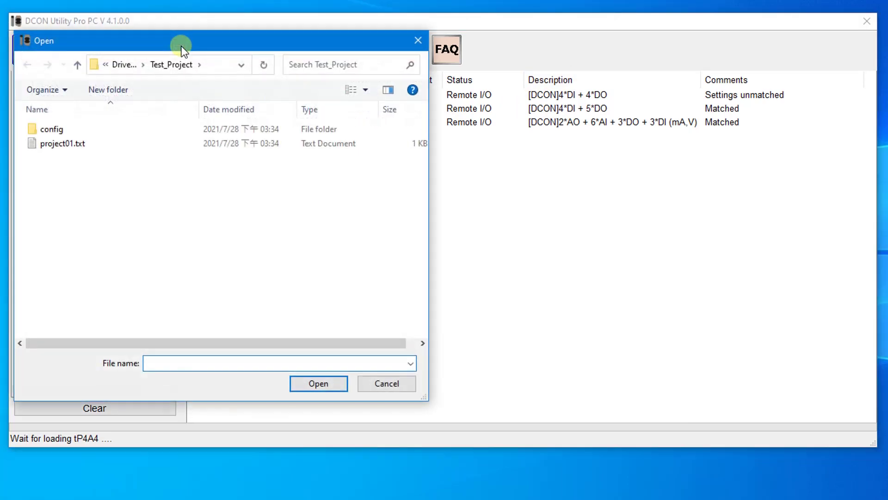
double_click(76, 143)
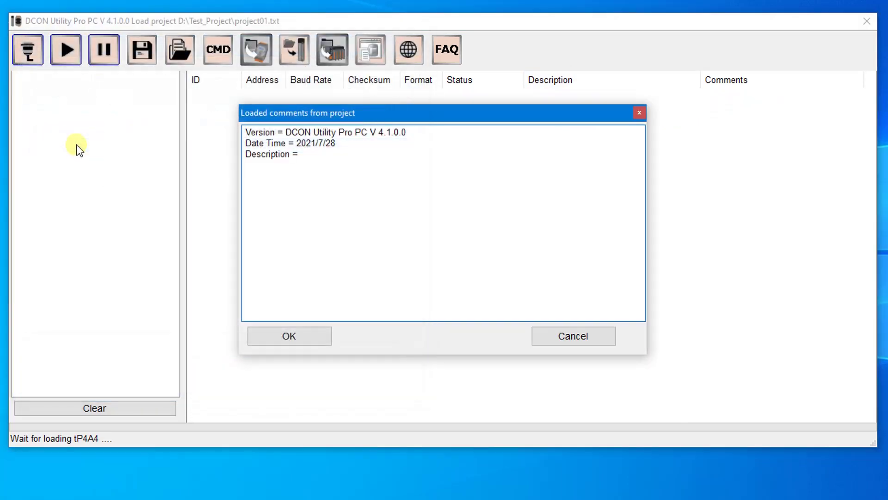
click(326, 342)
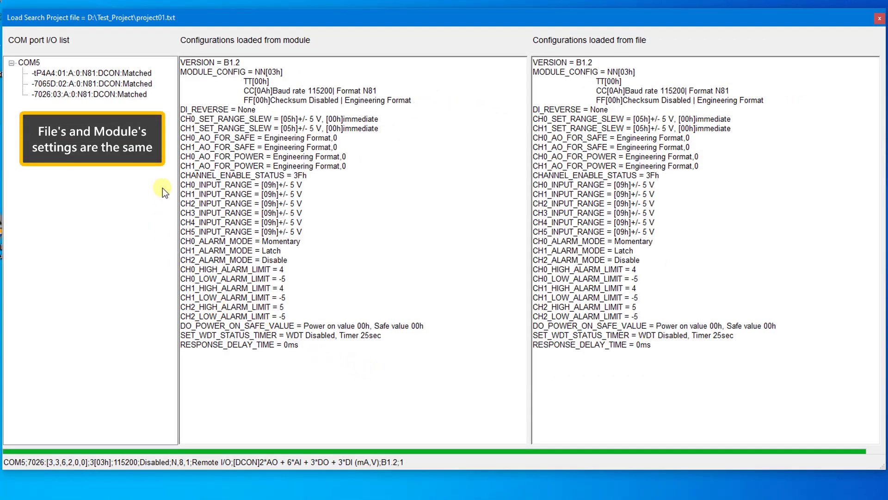
click(146, 75)
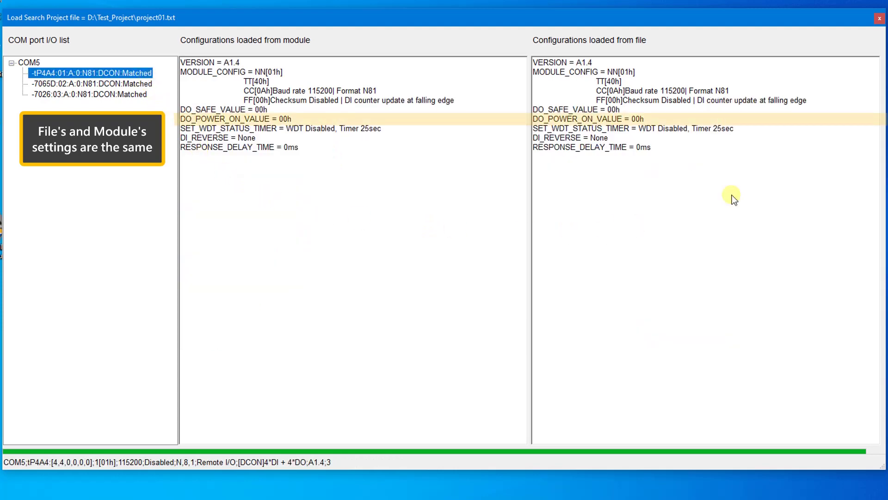
click(880, 18)
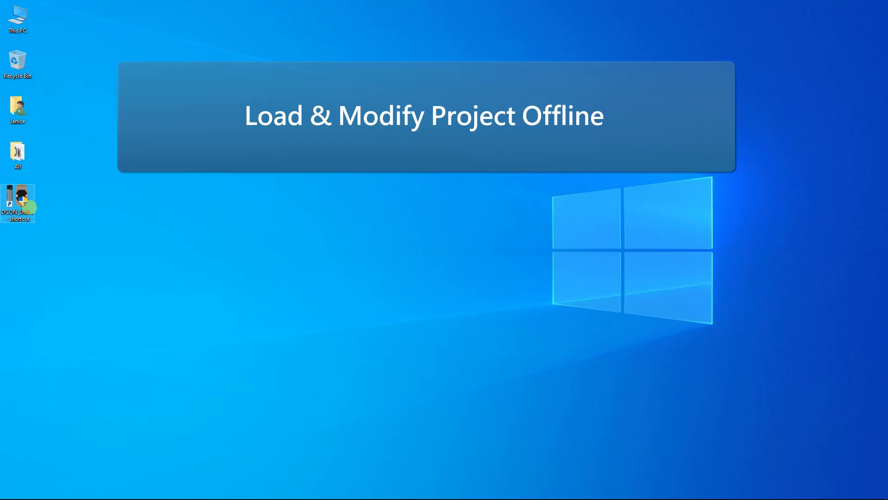
Relaunch DCON Utility, load project01.txt with no modules connected, and open the 7026 offline
double_click(30, 208)
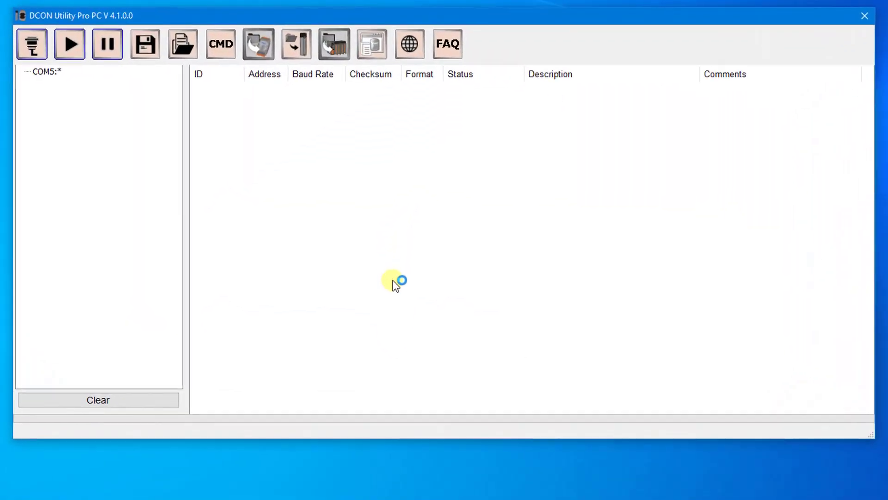
click(185, 47)
double_click(72, 137)
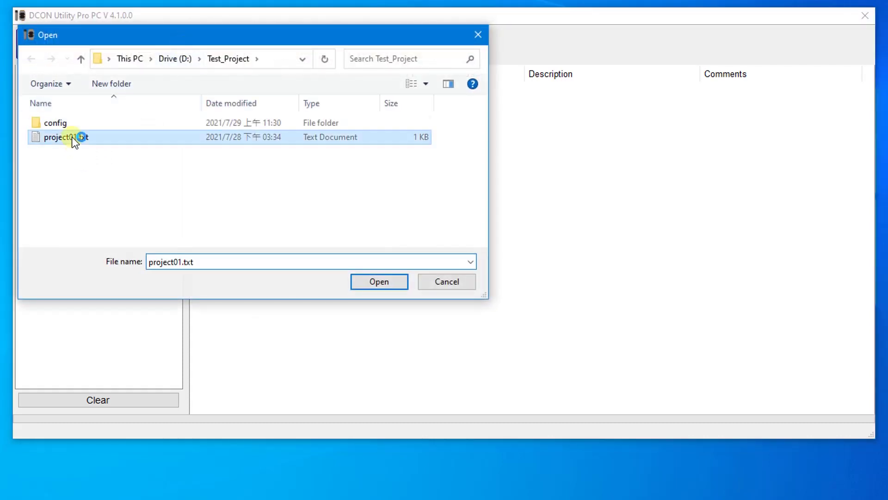
click(329, 332)
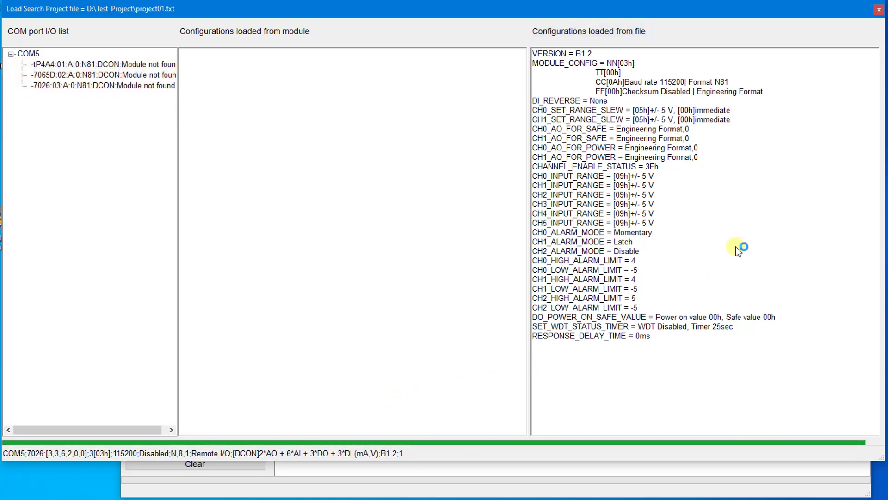
click(877, 9)
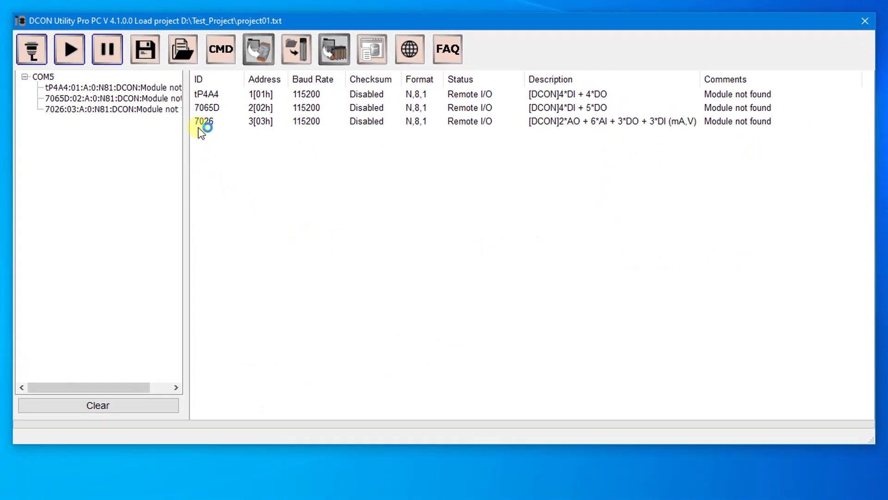
double_click(207, 121)
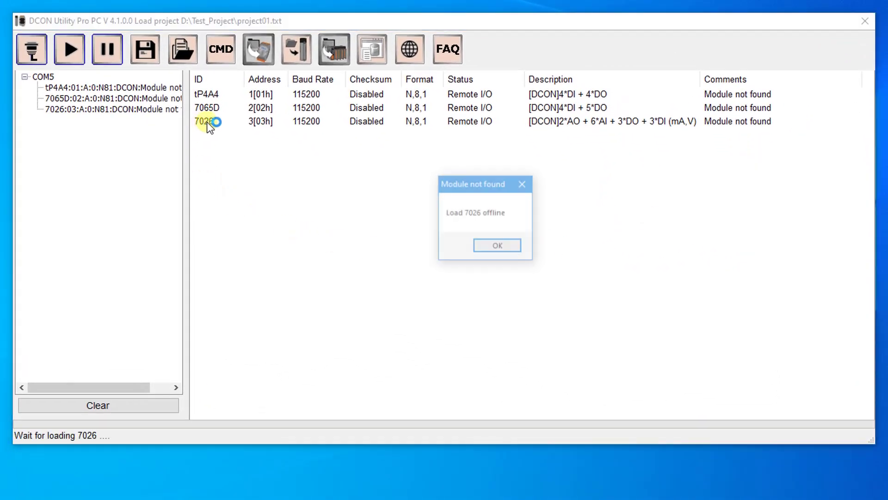
Set the offline 7026's Response Delay to 2 ms and apply the configuration
click(502, 246)
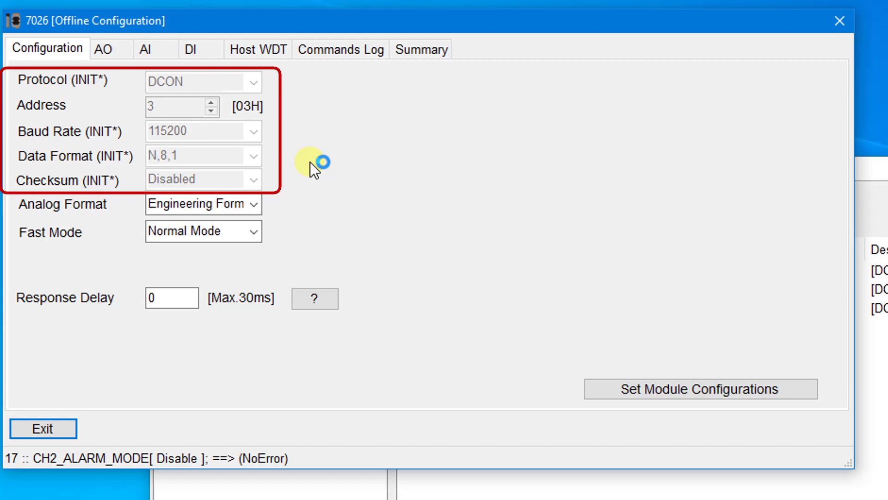
double_click(166, 300)
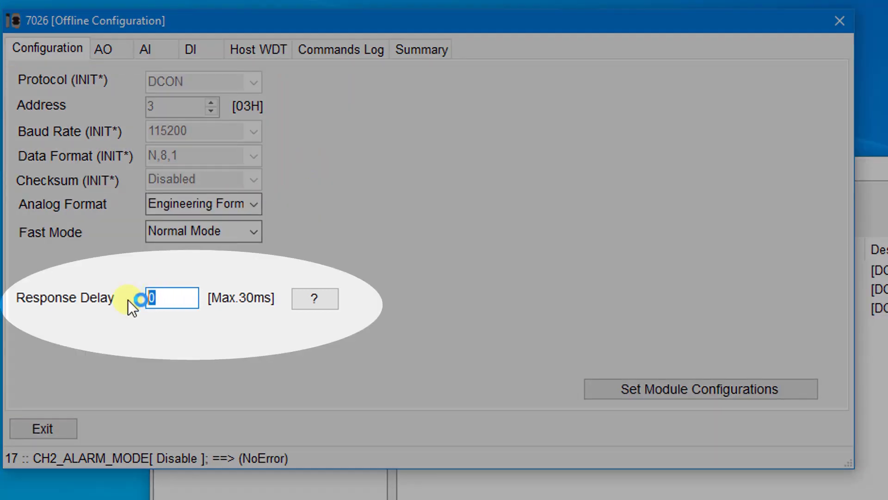
text(2)
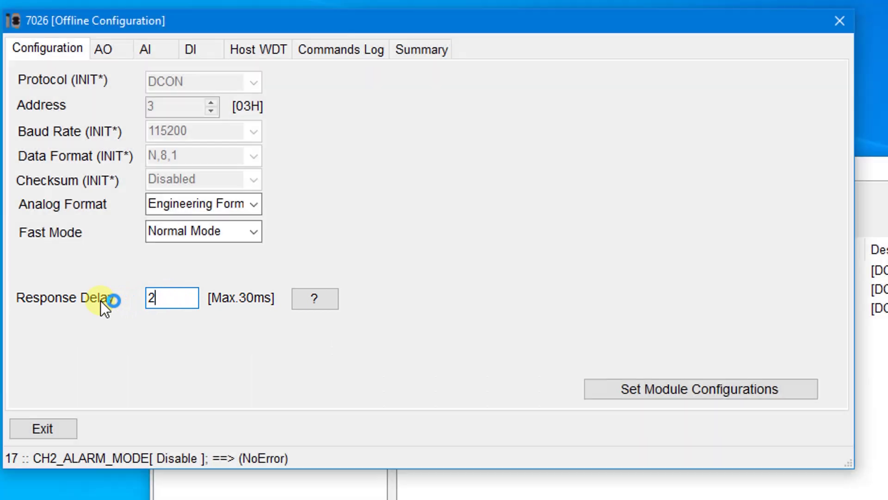
click(660, 389)
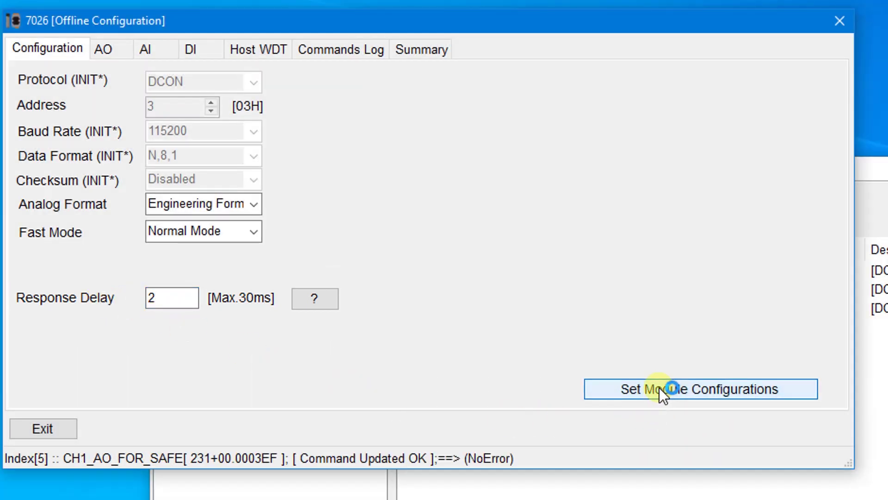
click(848, 18)
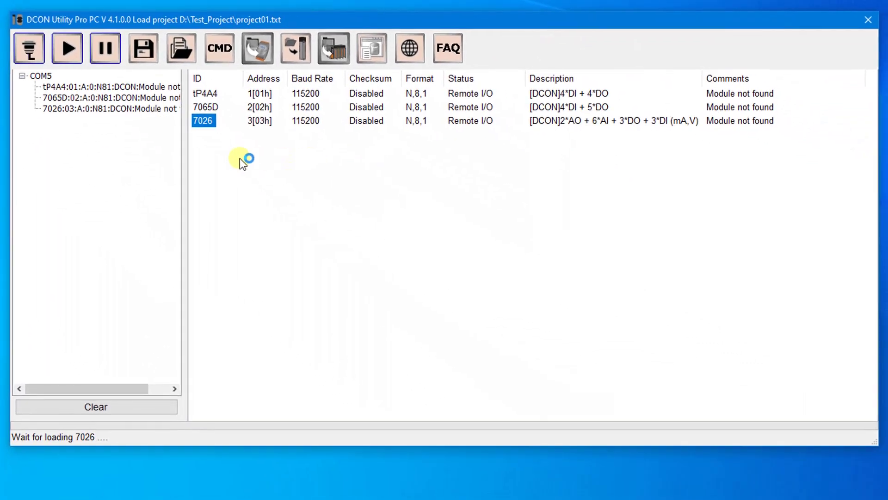
Save the current project under the new name project02 with the default comments
click(147, 51)
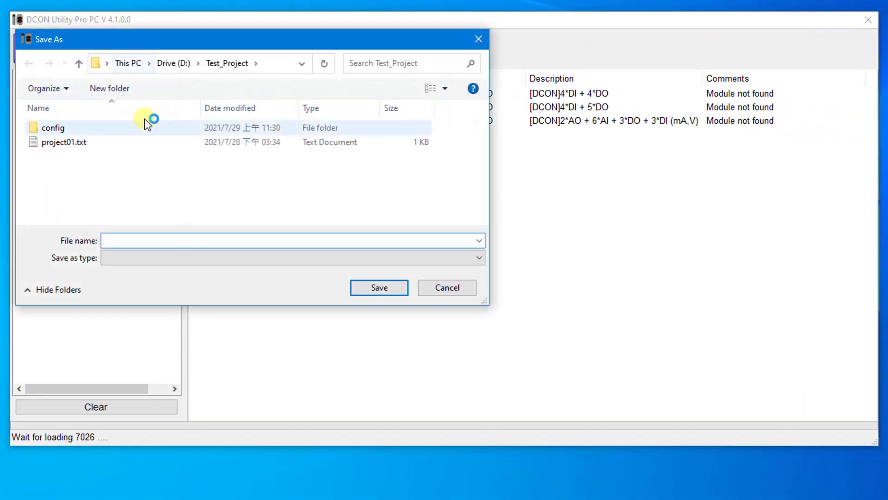
click(79, 143)
double_click(162, 240)
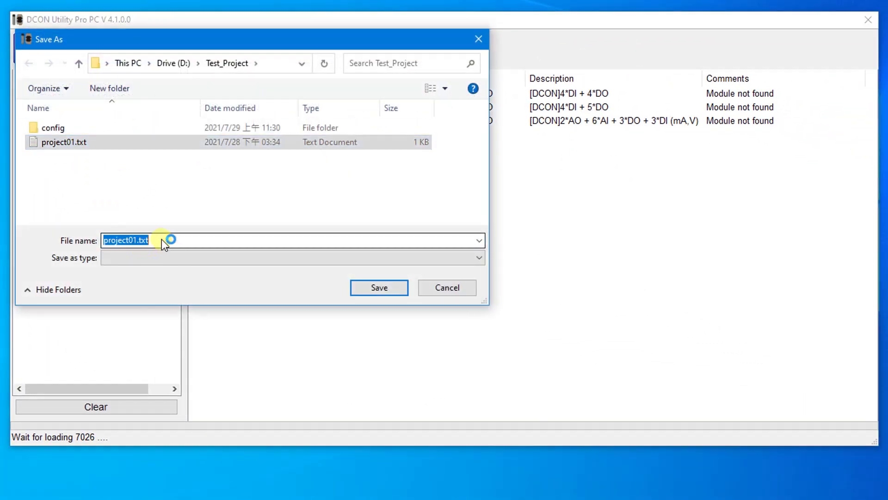
text(project02)
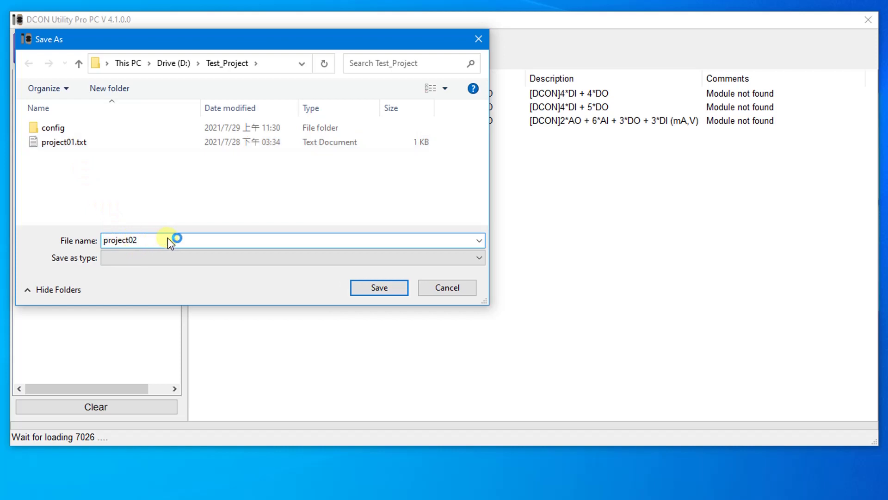
click(390, 291)
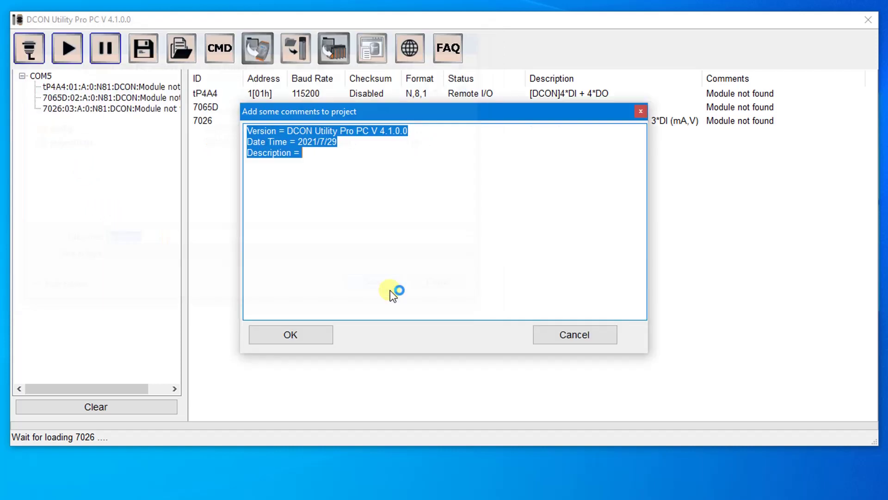
click(325, 337)
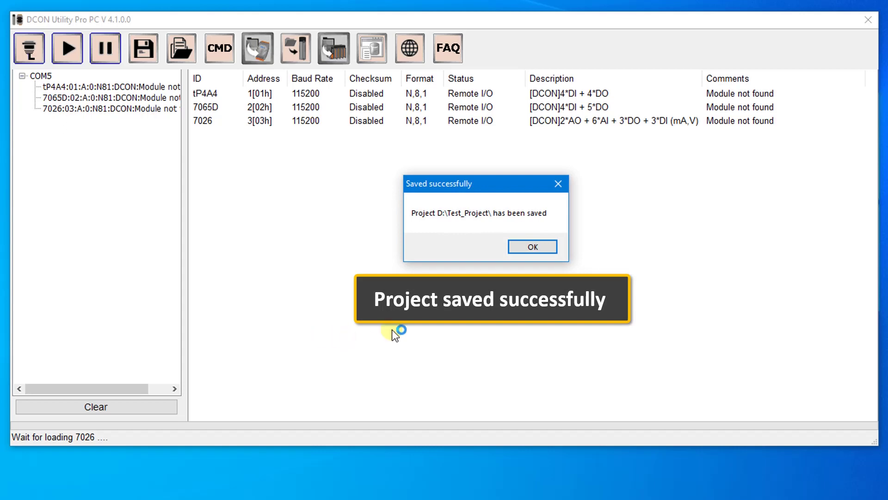
click(533, 247)
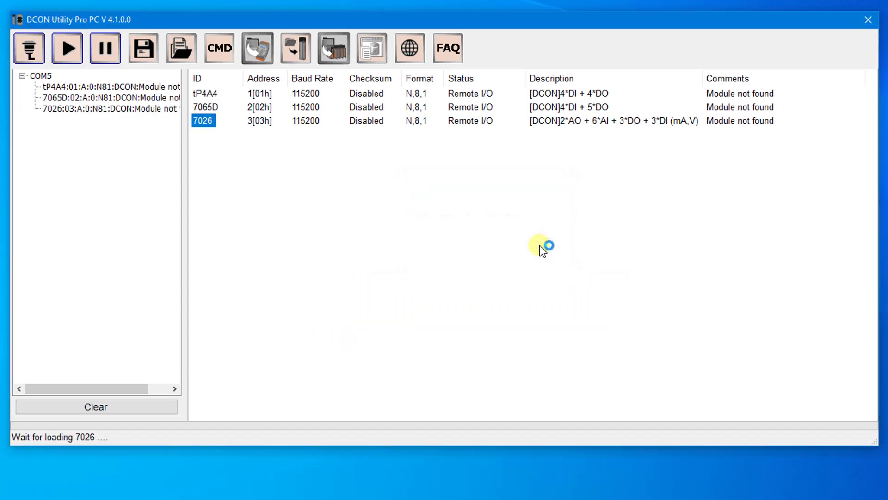
Load project02 from the Test_Project folder and review its stored module configurations
click(196, 58)
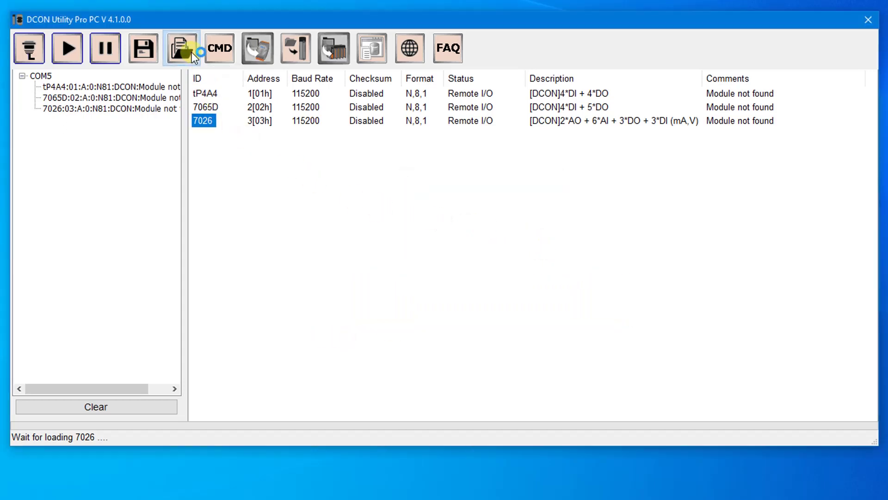
double_click(71, 158)
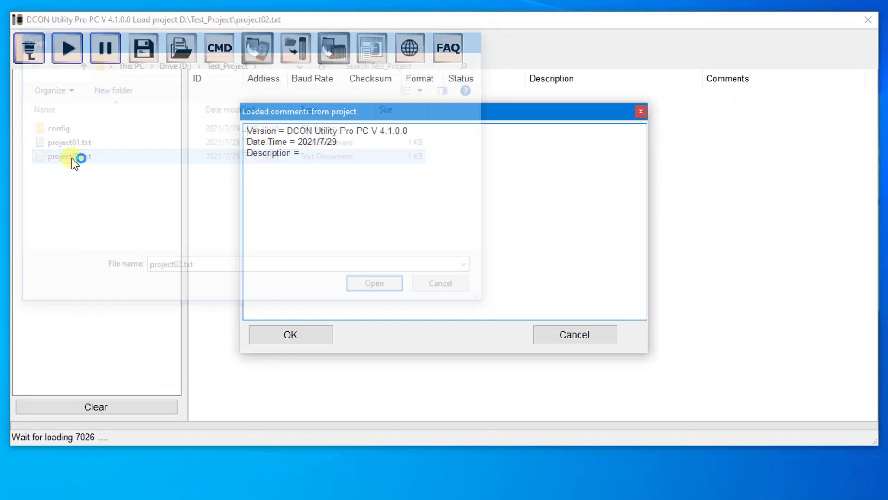
click(302, 330)
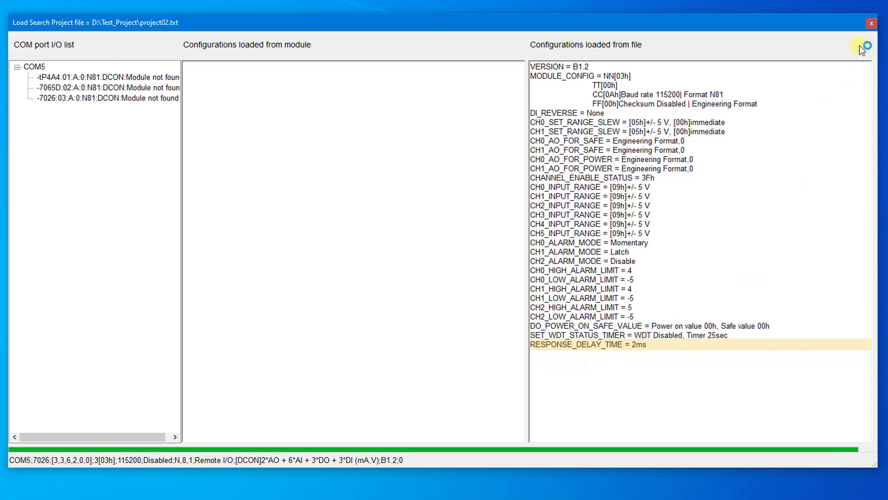
click(872, 23)
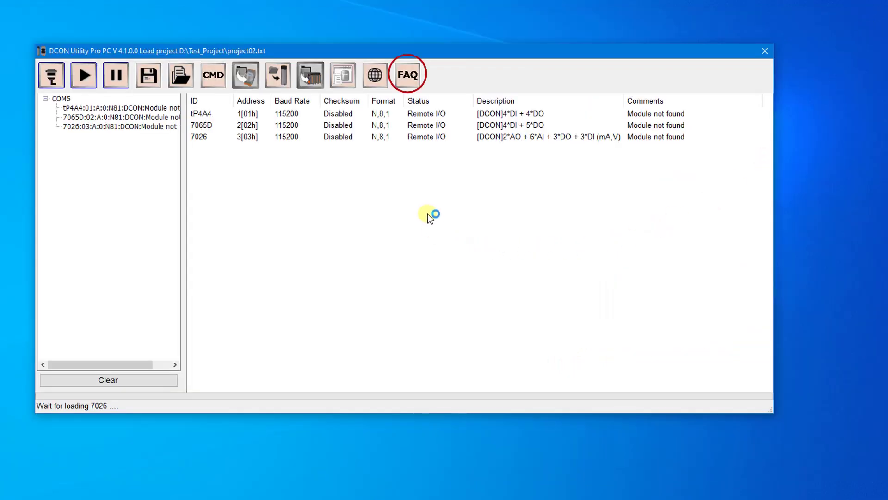
Browse the FAQ PDF guide list in the Tranditional_Chinese tab, then the English tab
click(409, 76)
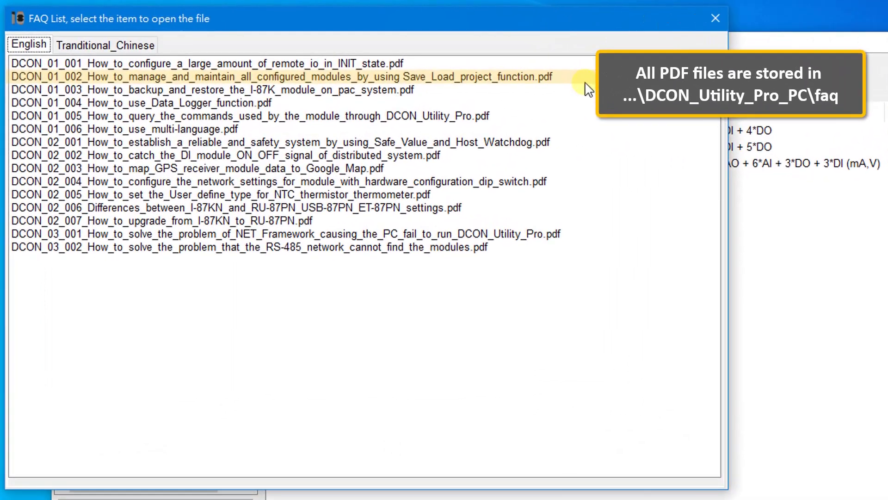
click(134, 45)
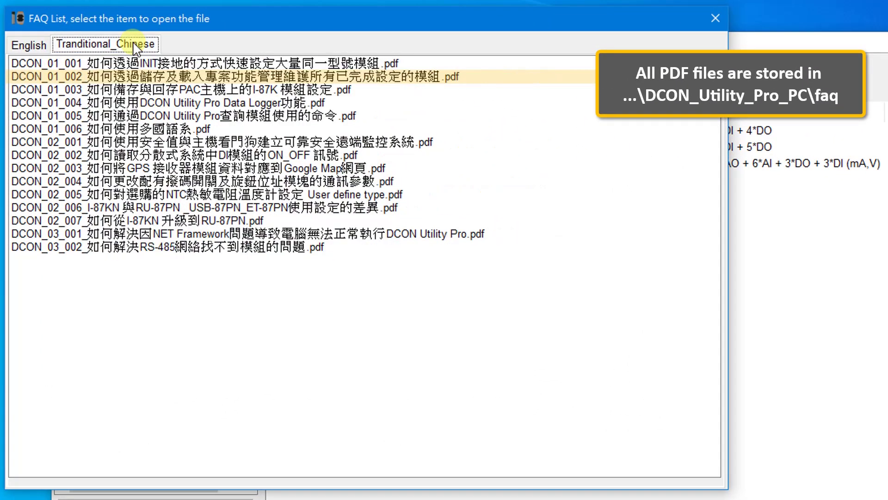
click(28, 45)
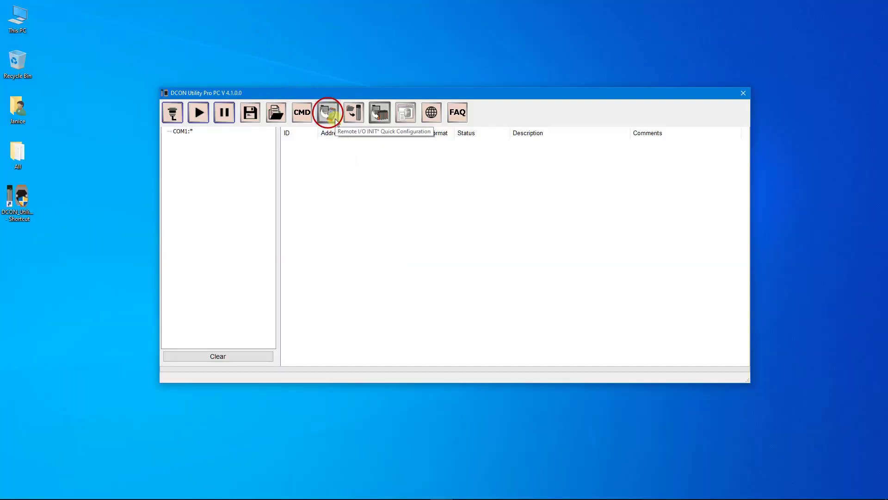
Start an offline Remote I/O INIT configuration and browse the 7K and 87K model lists
click(336, 120)
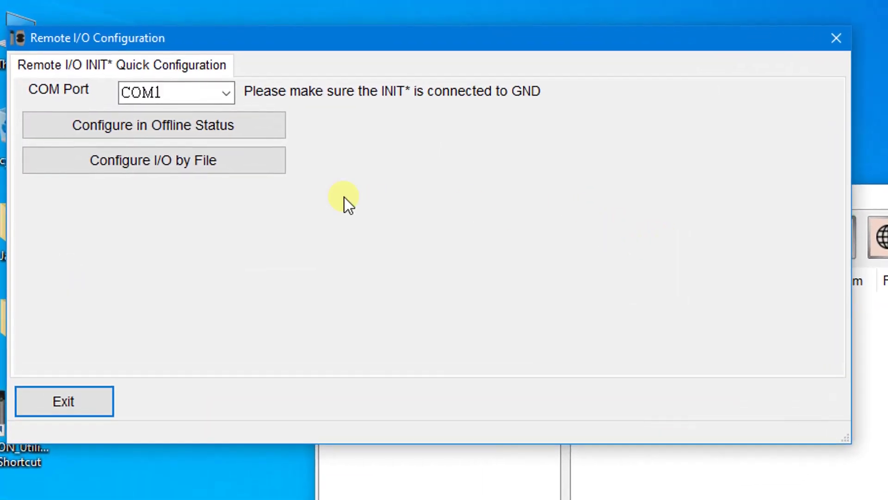
click(246, 126)
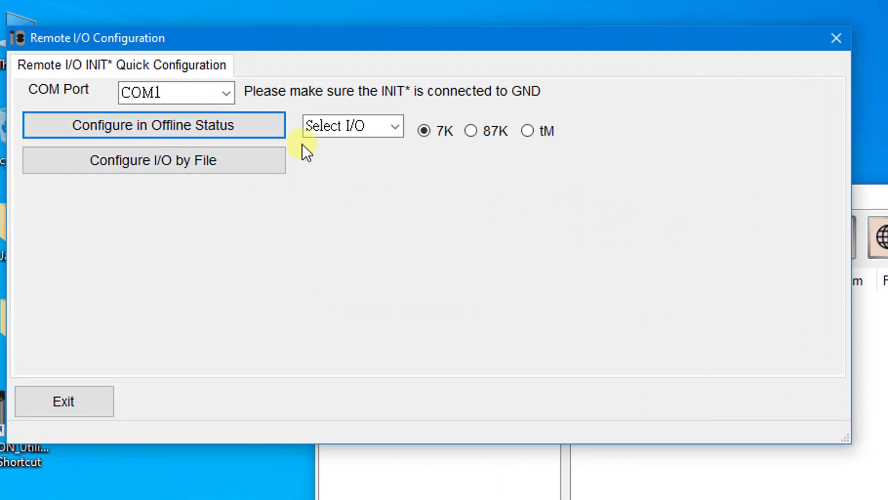
click(396, 128)
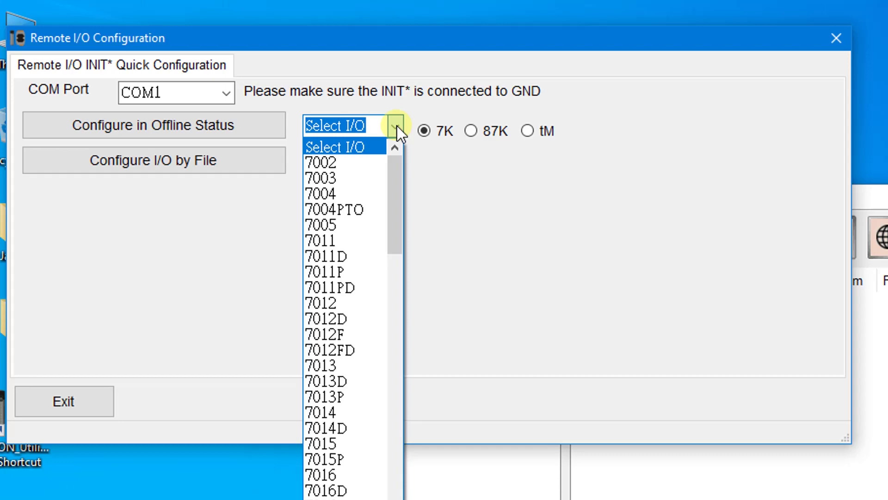
click(396, 126)
click(471, 131)
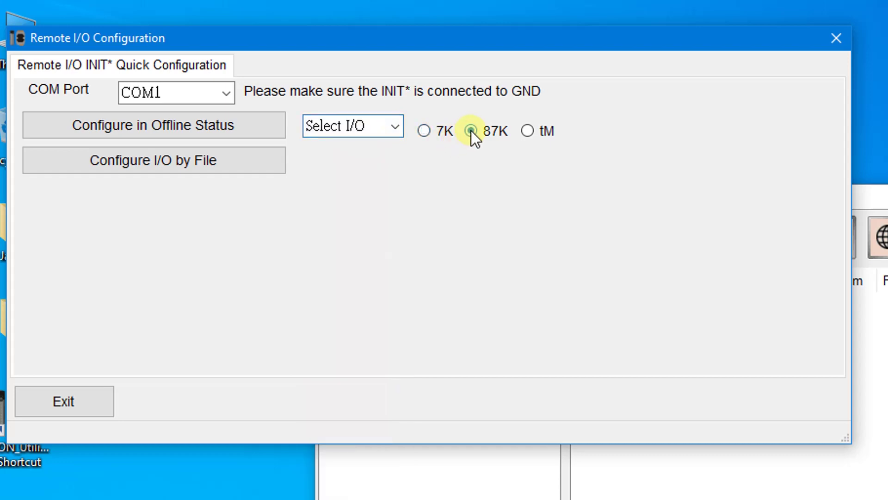
click(396, 126)
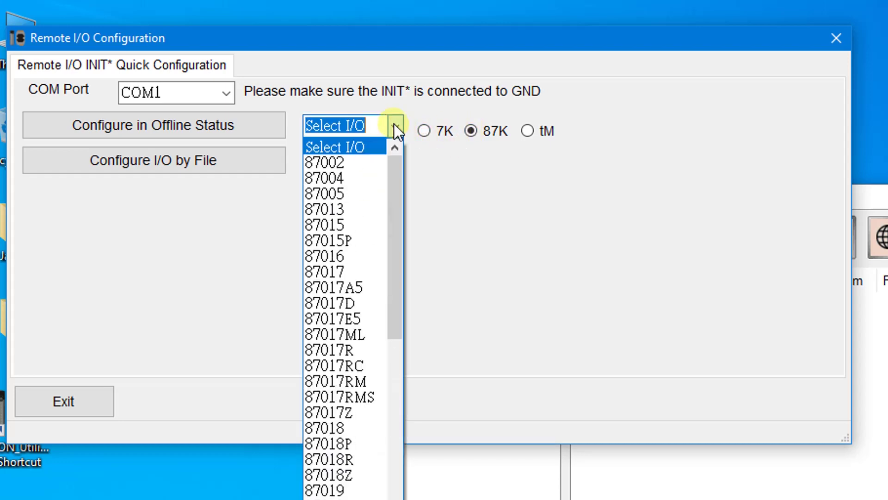
click(395, 126)
Choose the tM family and select the tAD4P2C2 module for offline configuration
click(529, 130)
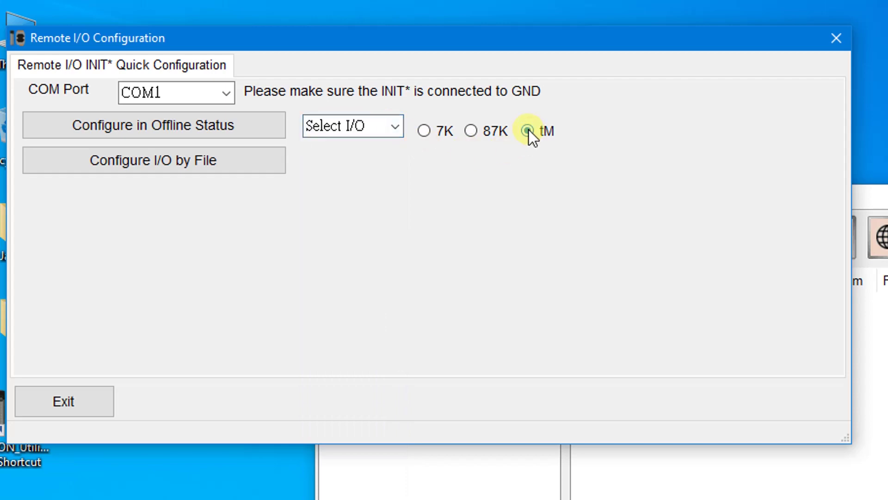
click(396, 126)
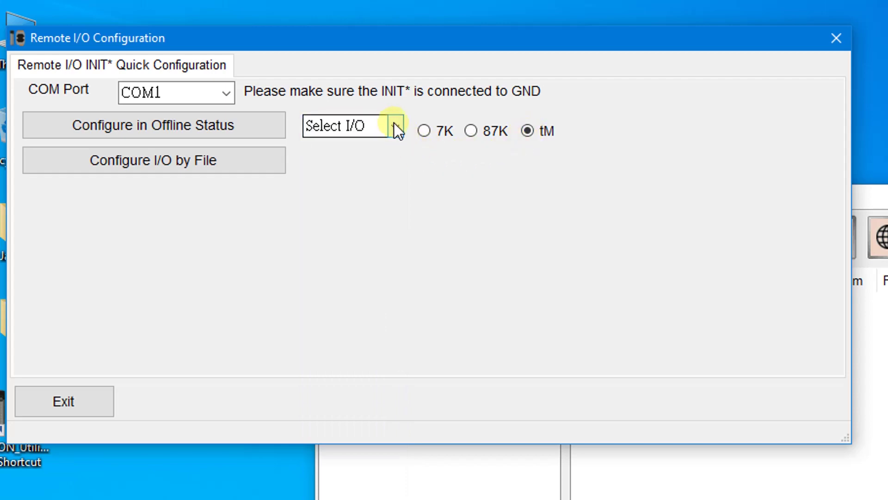
click(390, 177)
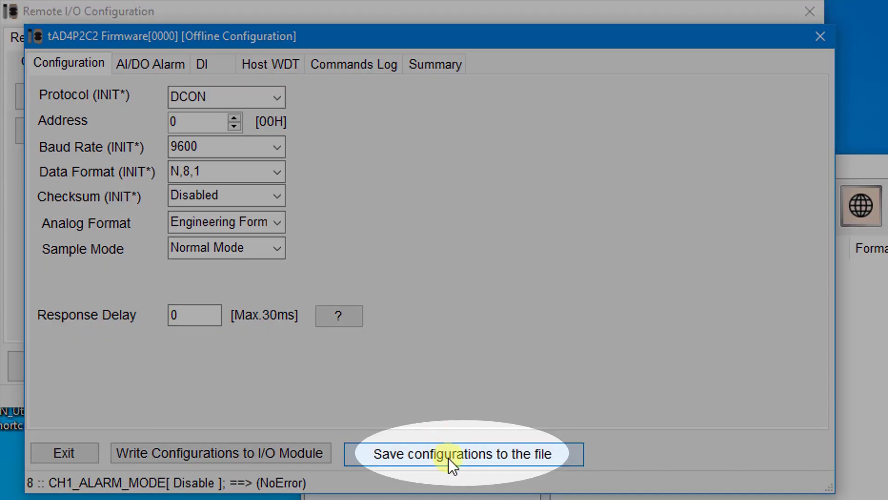
Save the tAD4P2C2 settings as R0_tAD4P2C2.ini in remote_config and close both configuration windows
click(452, 460)
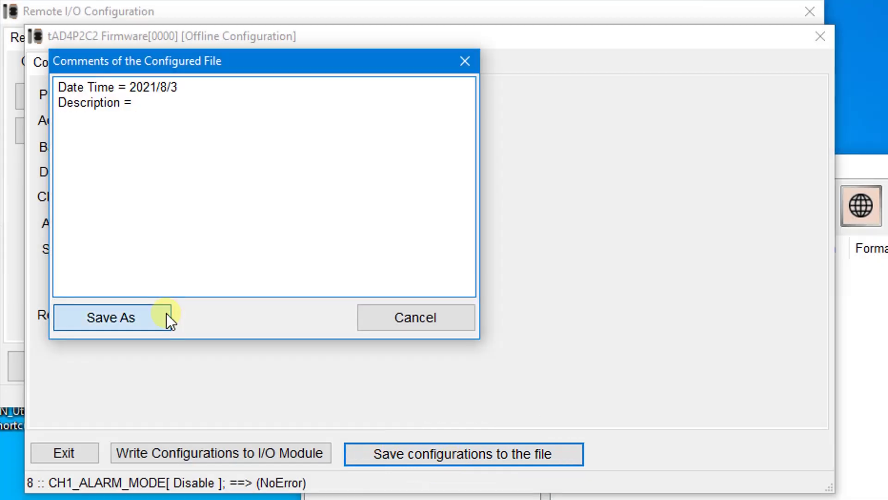
click(166, 313)
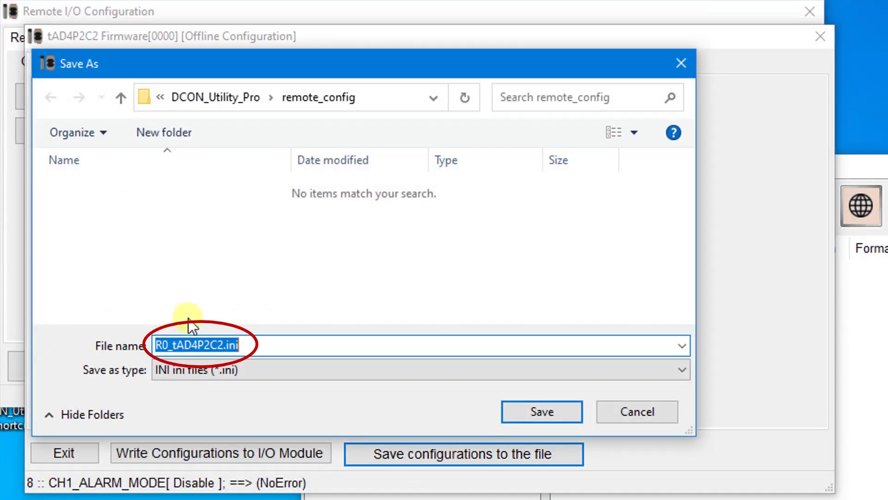
click(550, 412)
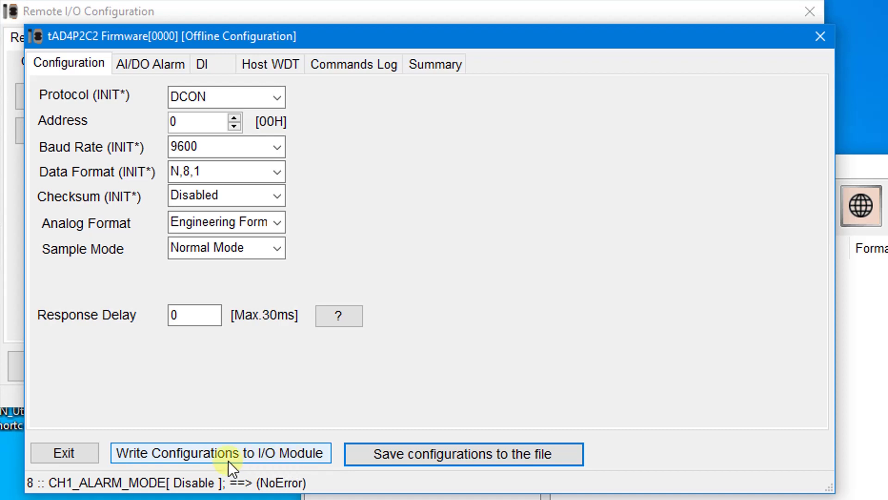
click(59, 459)
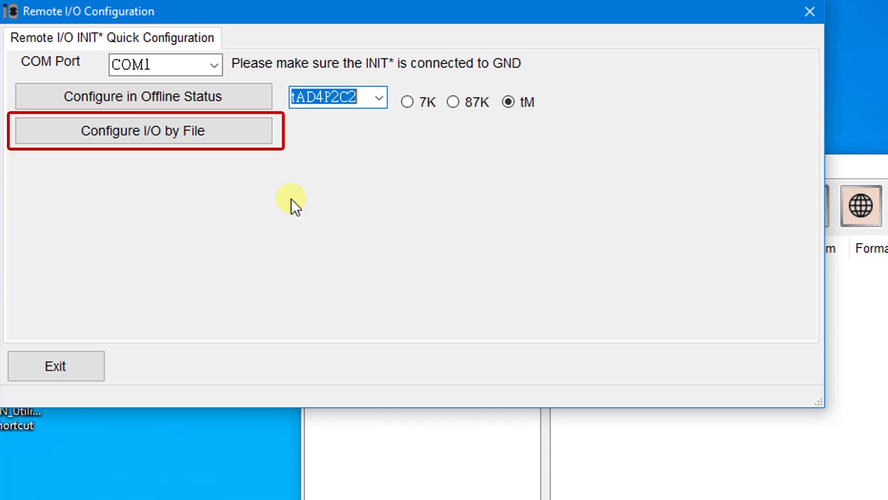
click(811, 10)
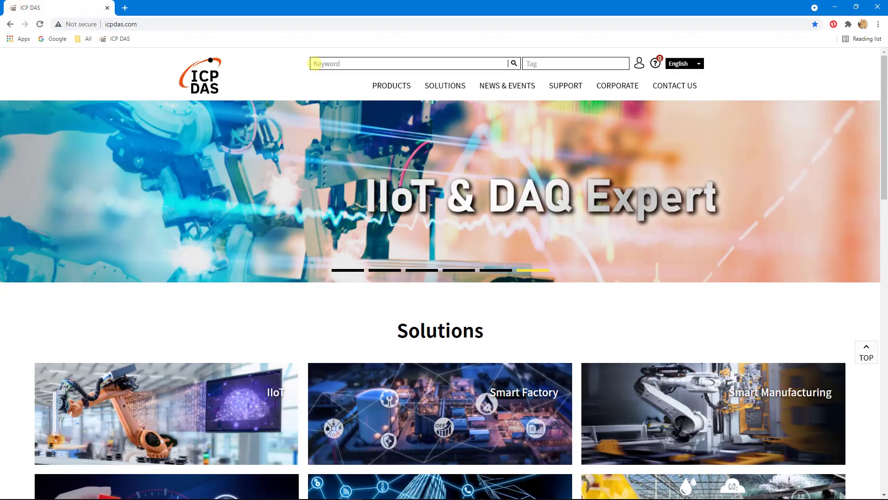
Search the ICP DAS site for 'pac sdk', open the PAC SDK page and scroll through it
click(314, 63)
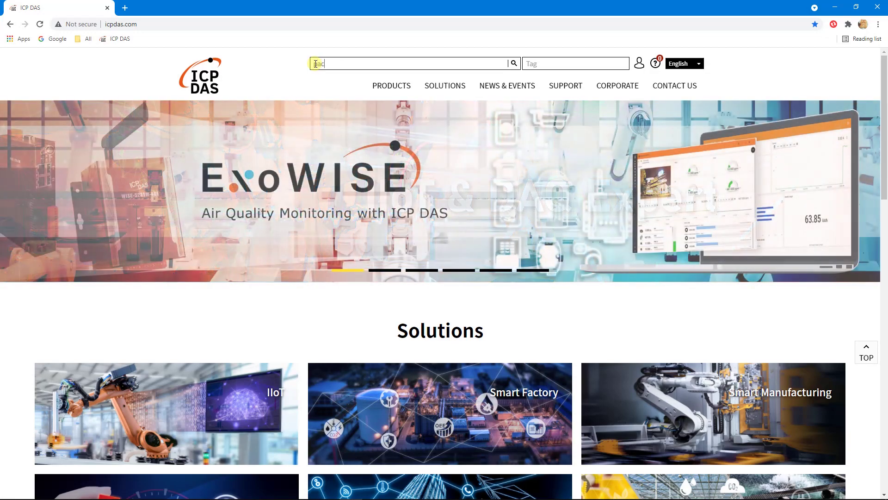
text(pac sdk)
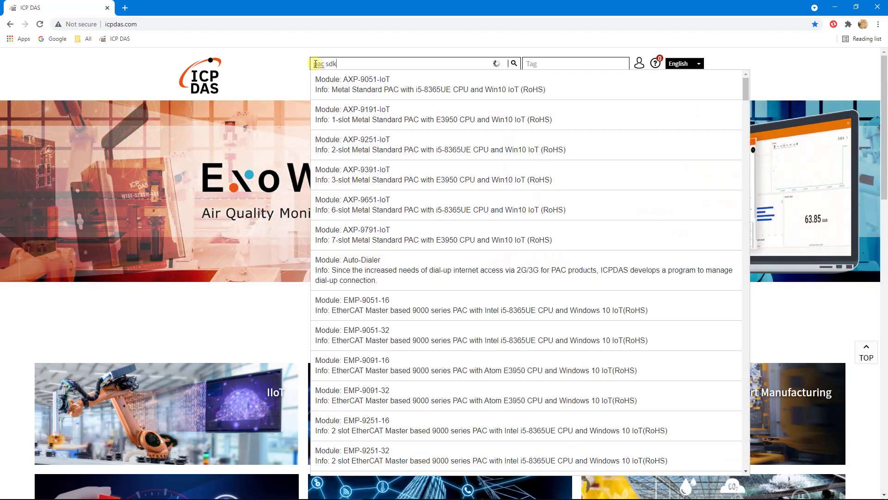
click(344, 84)
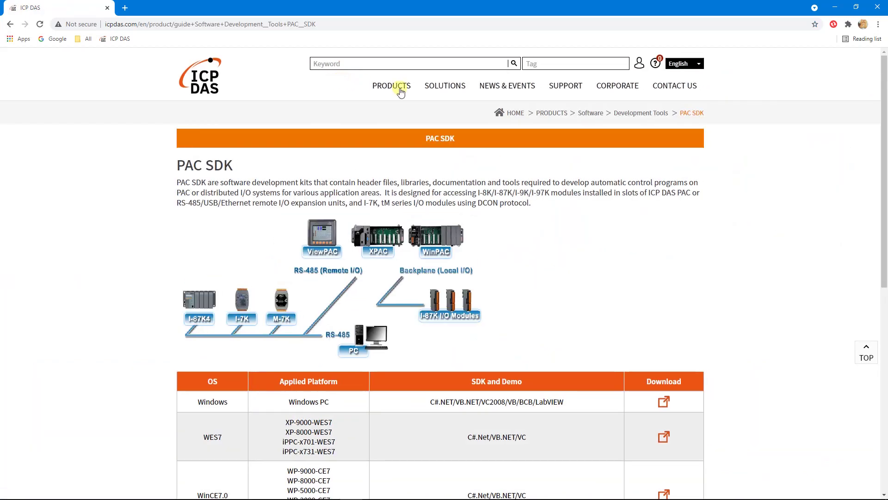
drag(884, 76, 883, 227)
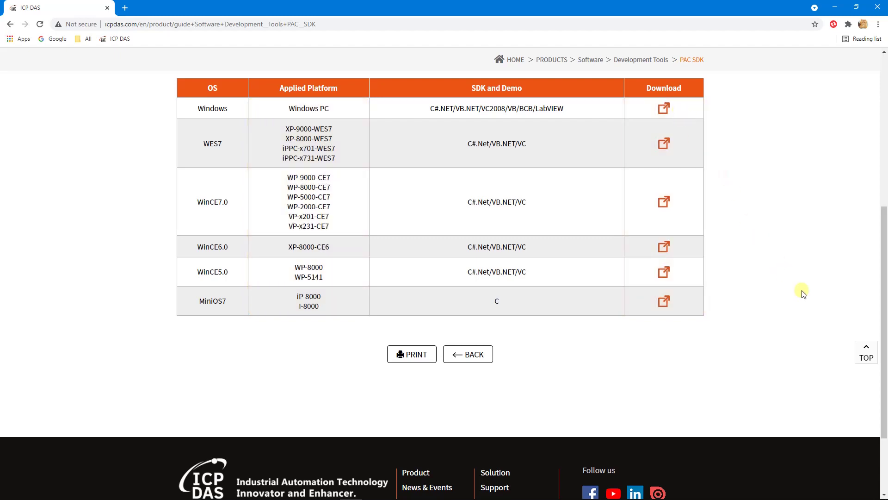
click(867, 352)
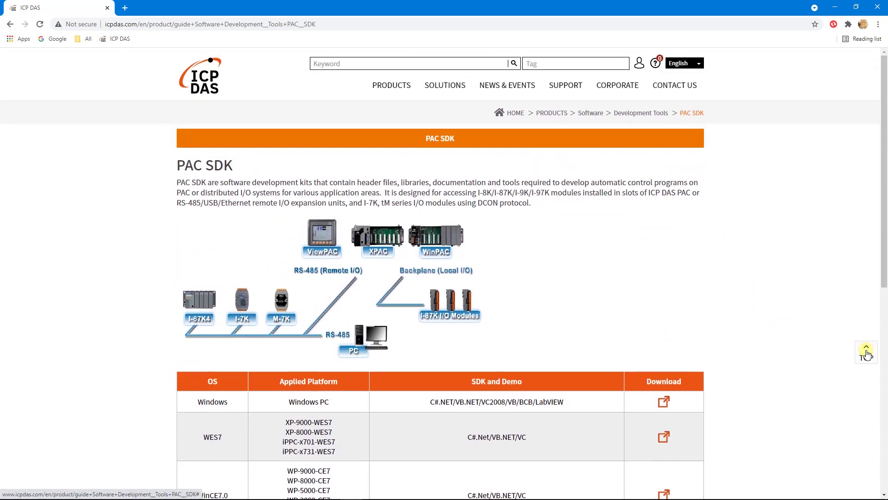
Search 'nmodbus', open the nModbus page and show its SCADA/HMI section
click(333, 62)
text(nmodbu)
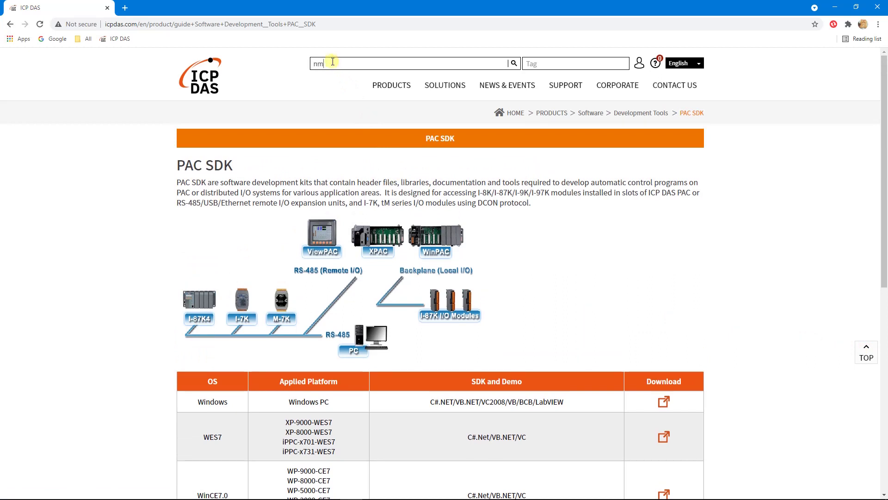
text(s)
click(342, 83)
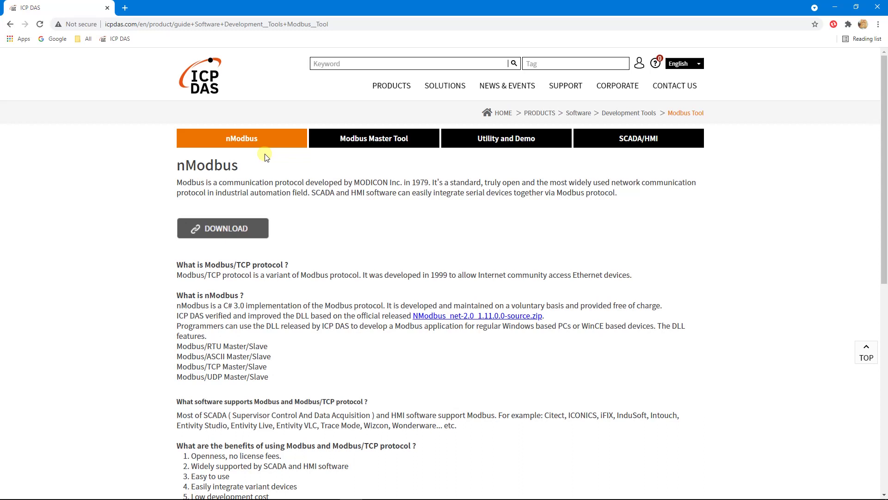
click(665, 141)
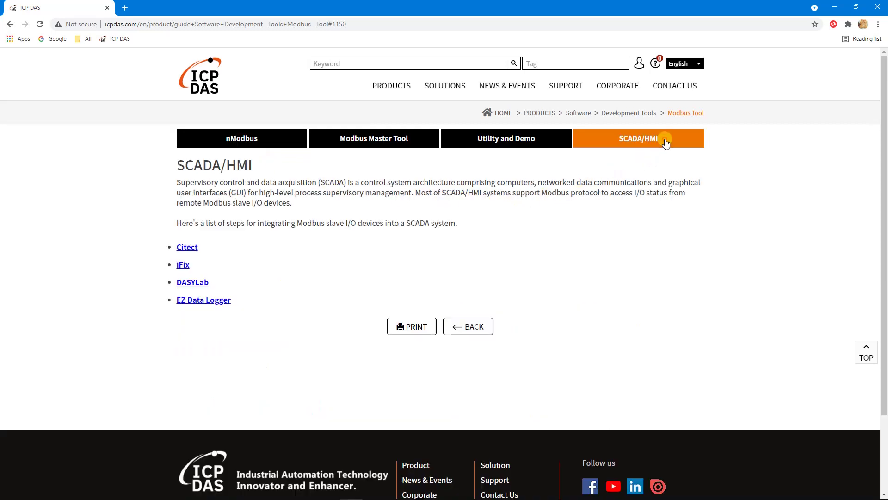